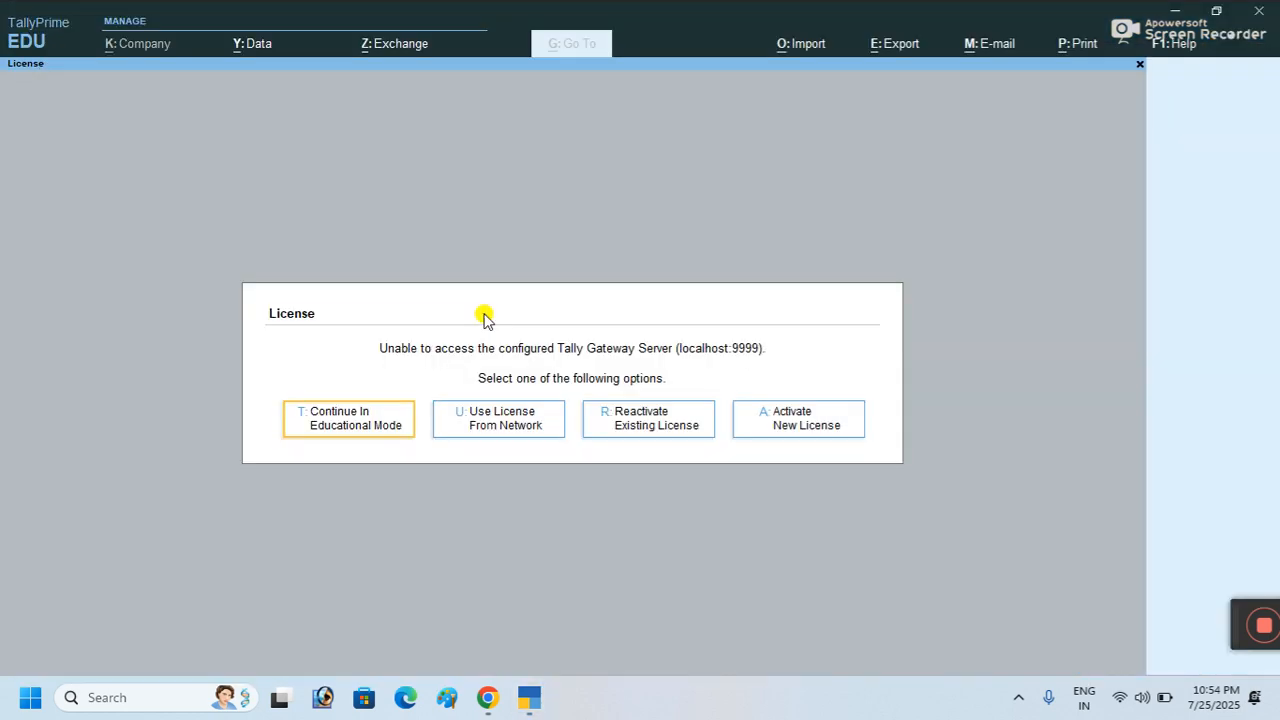
Step: Continue in educational mode so the Gateway of Tally opens for company SALES
{"action": "left_click", "coordinate": [340, 425]}
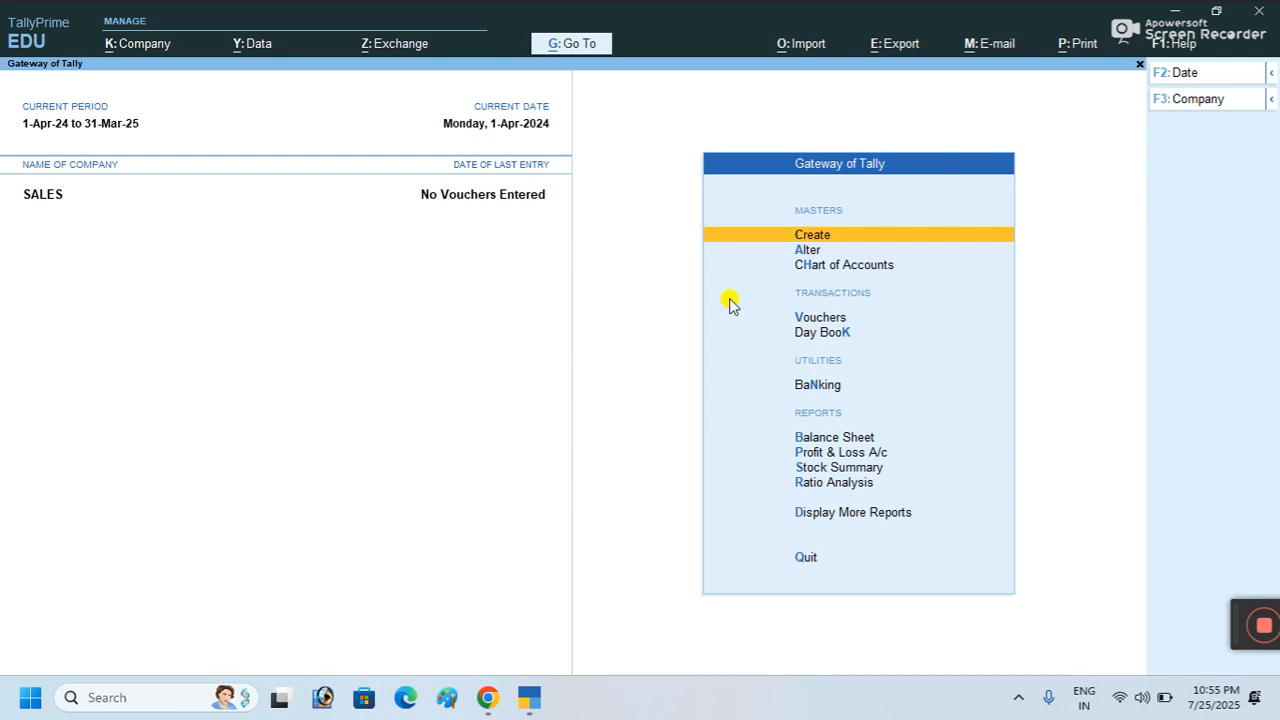
Step: Open a blank Company Creation form through Create and Change Company
{"action": "left_click", "coordinate": [817, 241]}
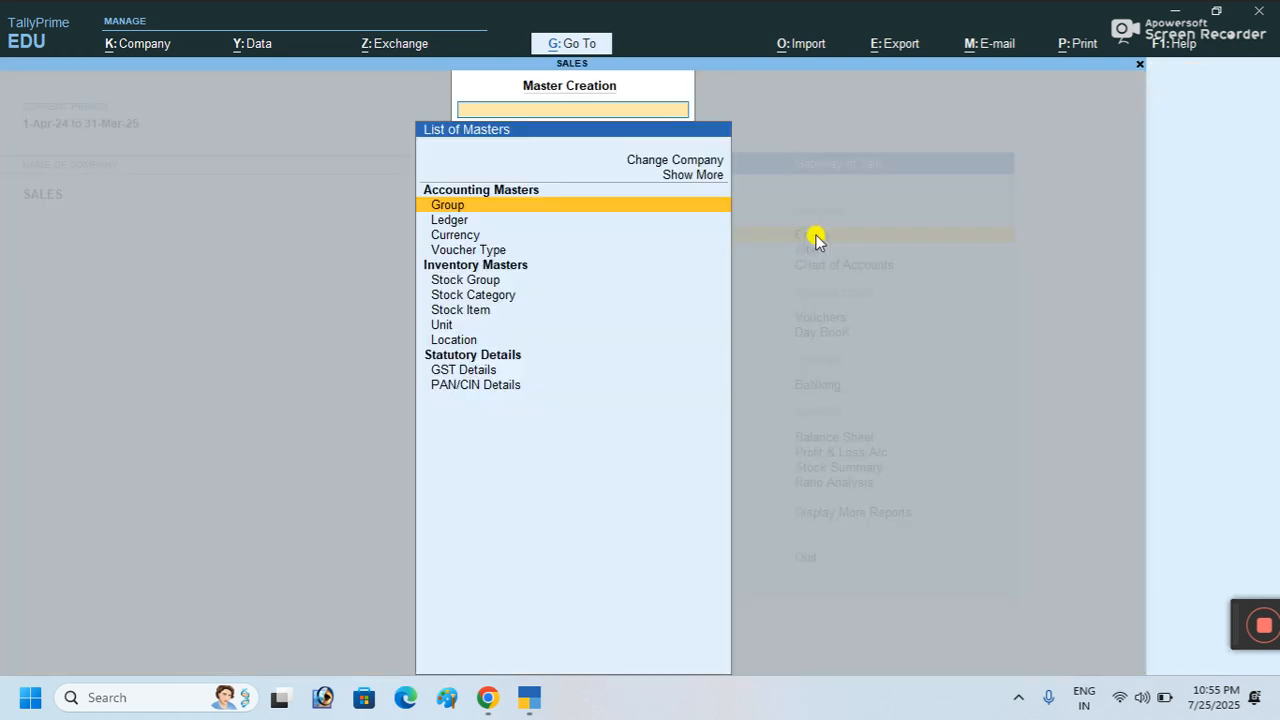
{"action": "left_click", "coordinate": [697, 163]}
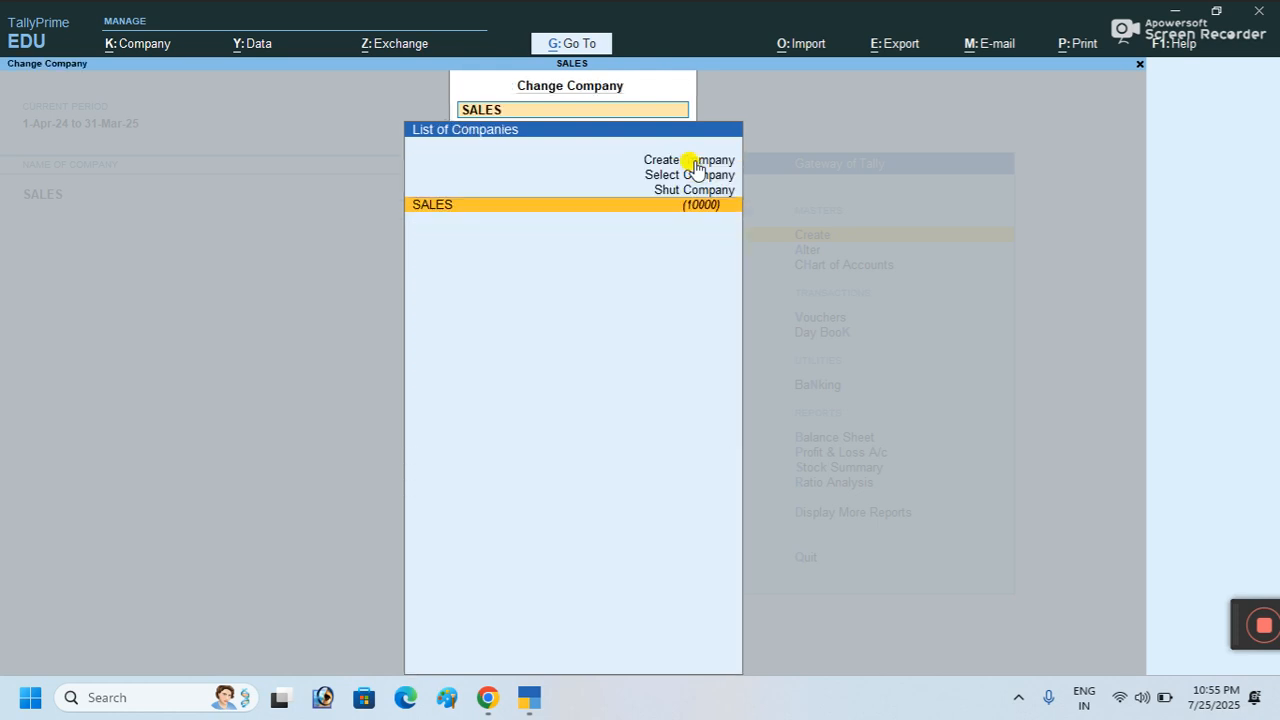
{"action": "left_click", "coordinate": [694, 160]}
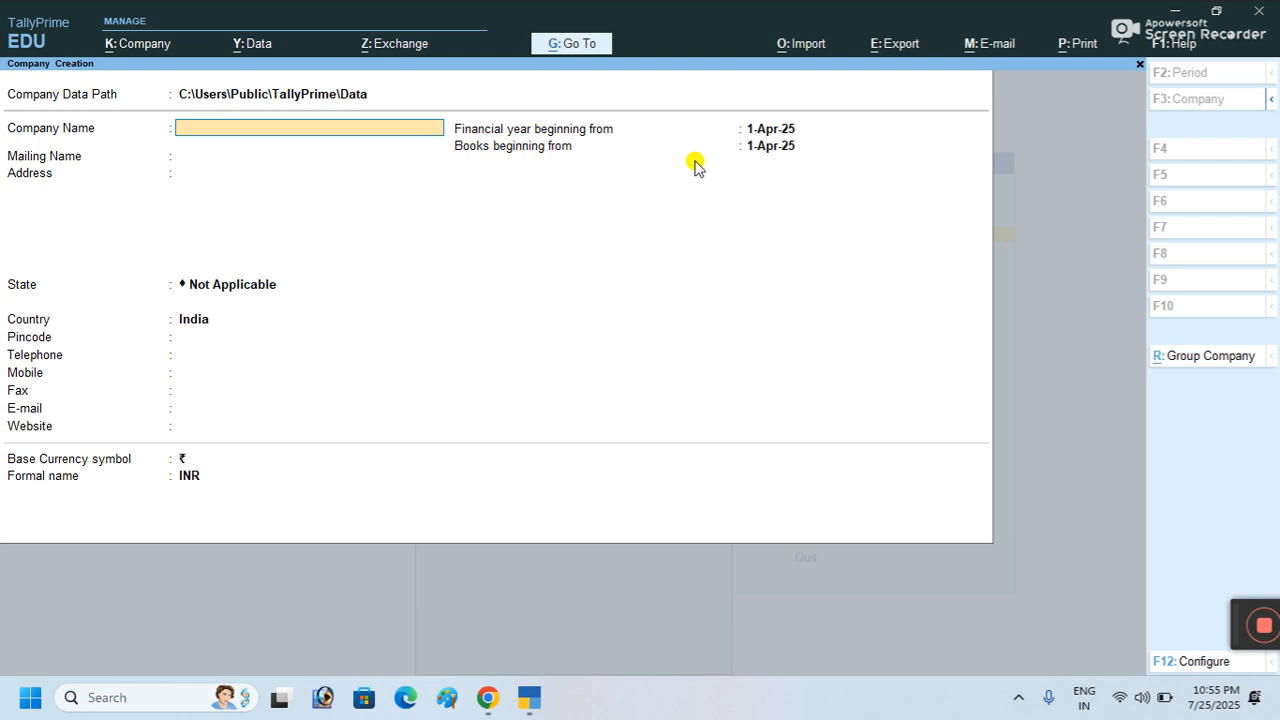
Step: Name the company 'Hp Enterprices', enter its two-line address, and set state Uttar Pradesh
{"action": "left_click", "coordinate": [697, 164]}
{"action": "type", "text": "Hp Enterp"}
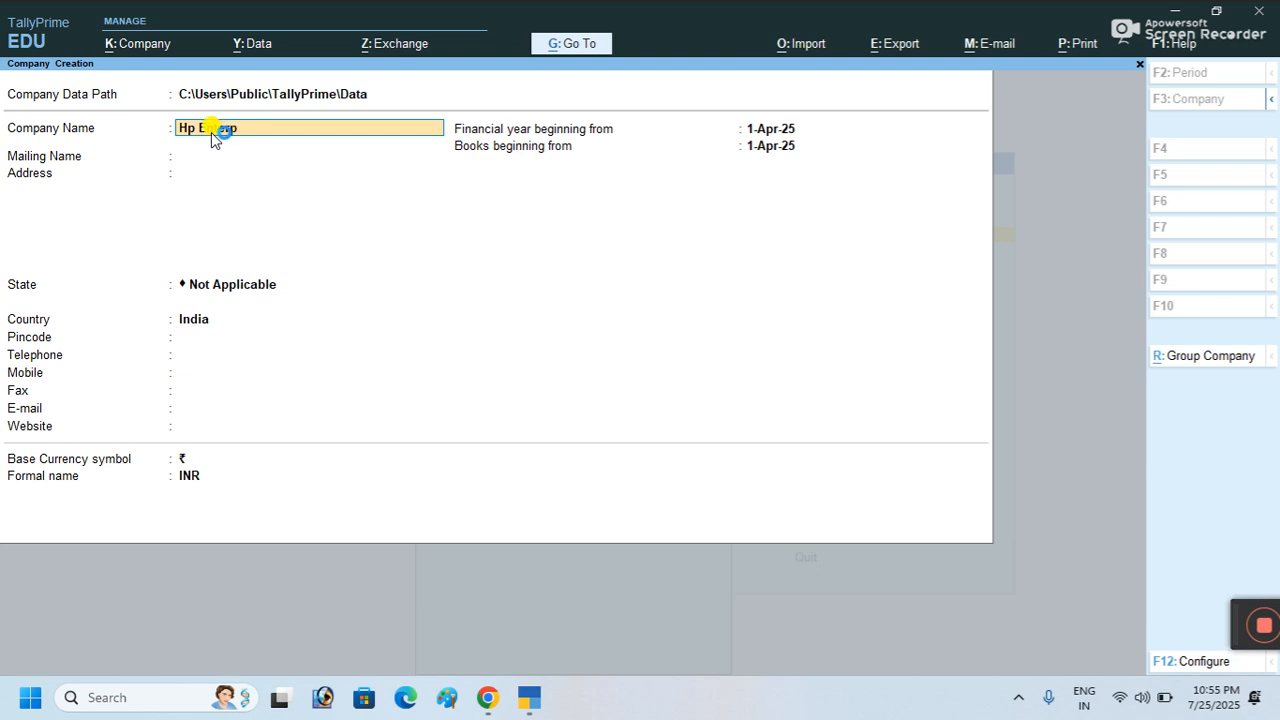
{"action": "type", "text": "rices"}
{"action": "key", "text": "Return"}
{"action": "key", "text": "Return"}
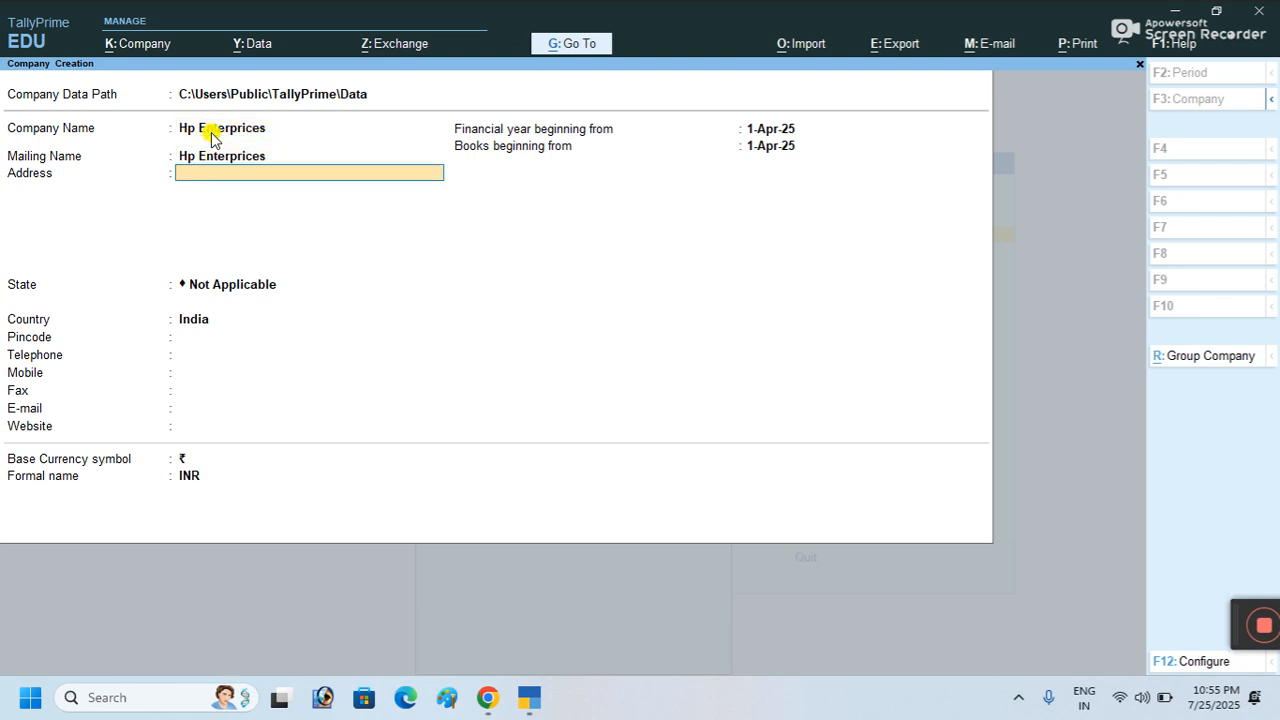
{"action": "type", "text": "Shahpur  Muzaffarnagar"}
{"action": "key", "text": "Return"}
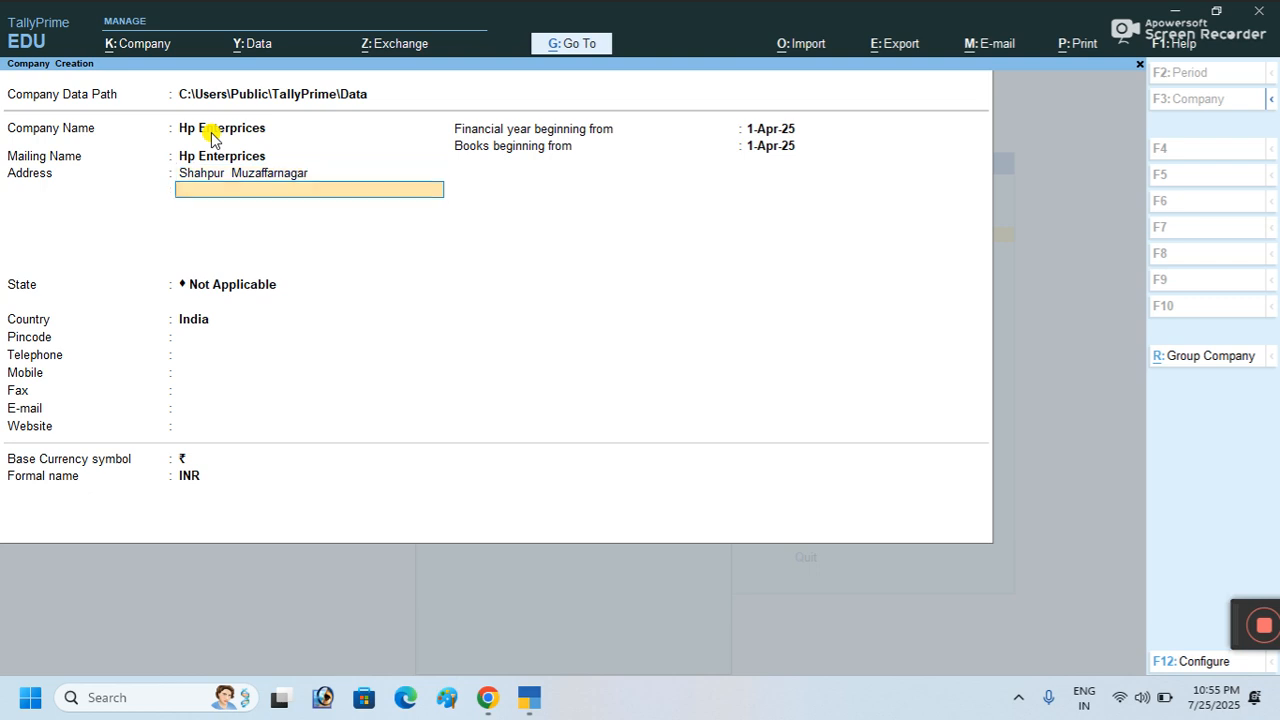
{"action": "key", "text": "Return"}
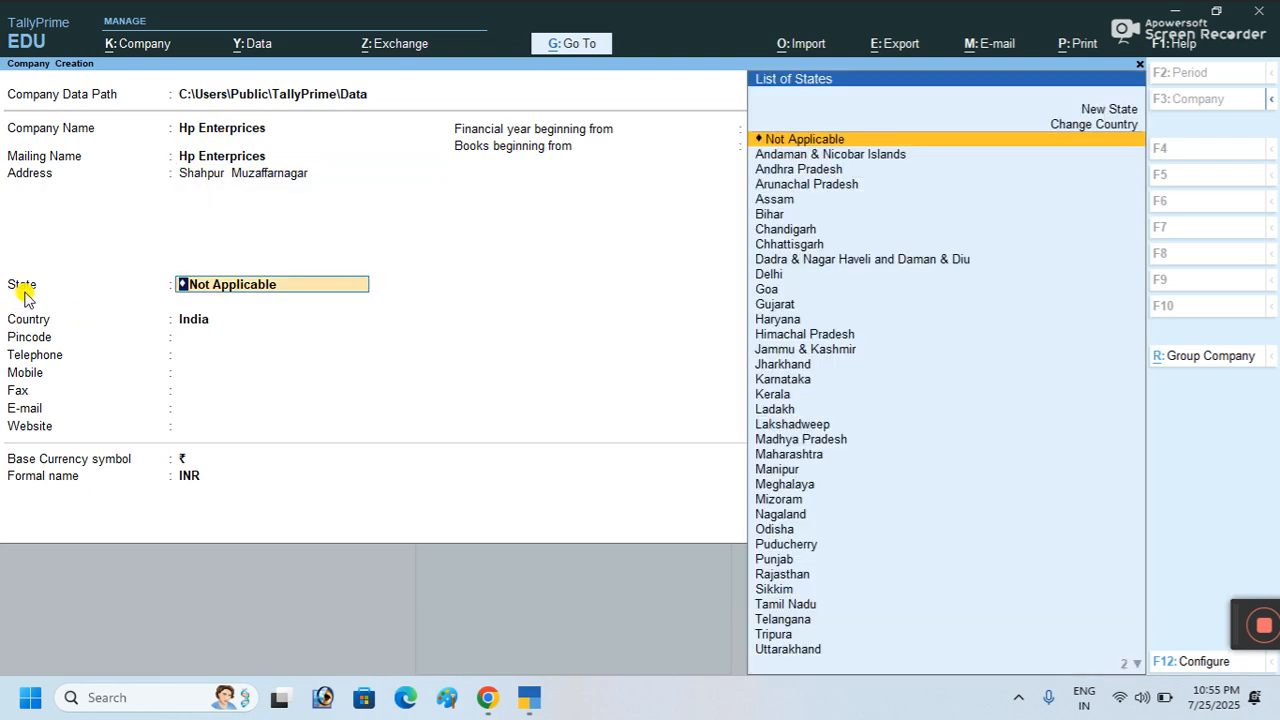
{"action": "type", "text": "U"}
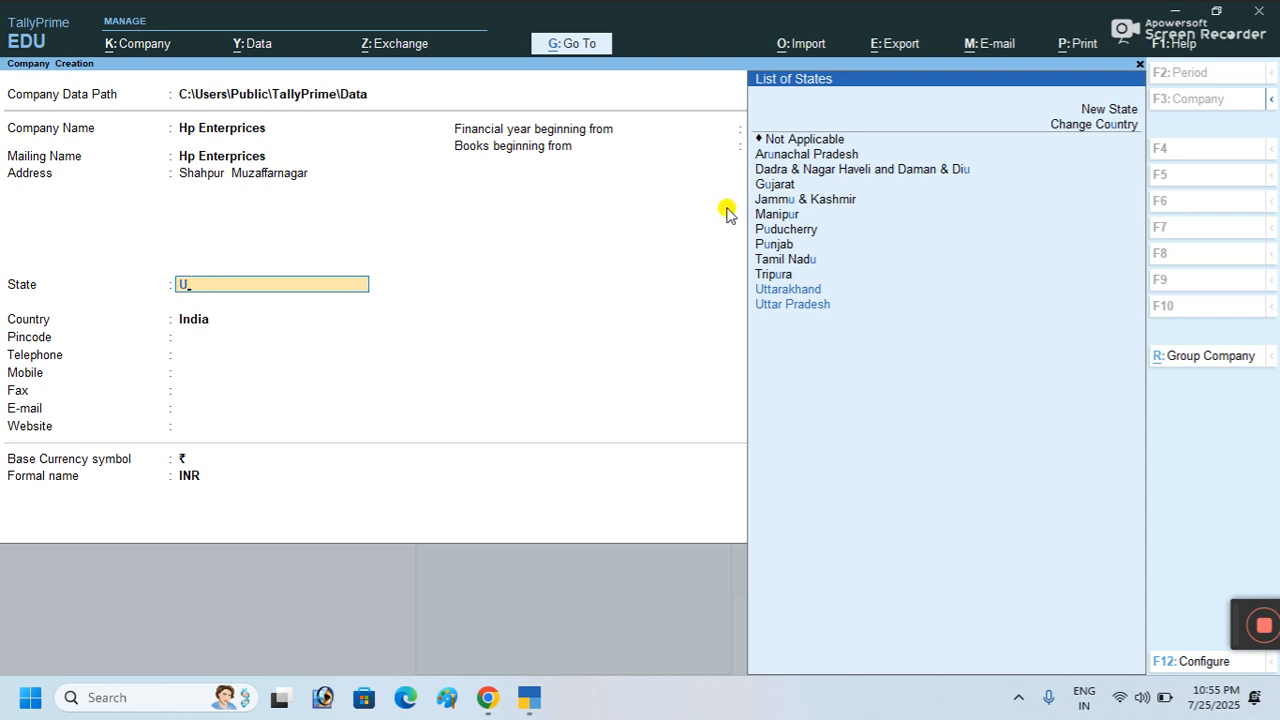
{"action": "key", "text": "Return"}
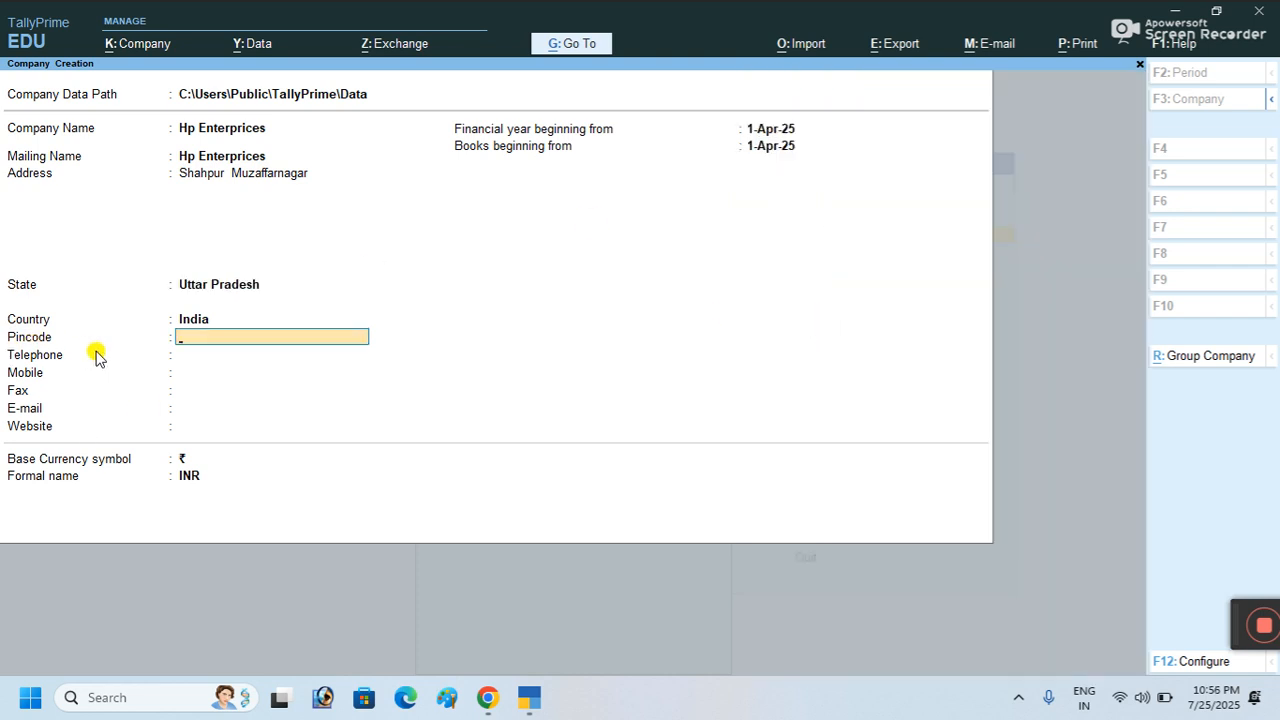
Step: Fill in the company's pincode, telephone, mobile and fax numbers
{"action": "type", "text": "25"}
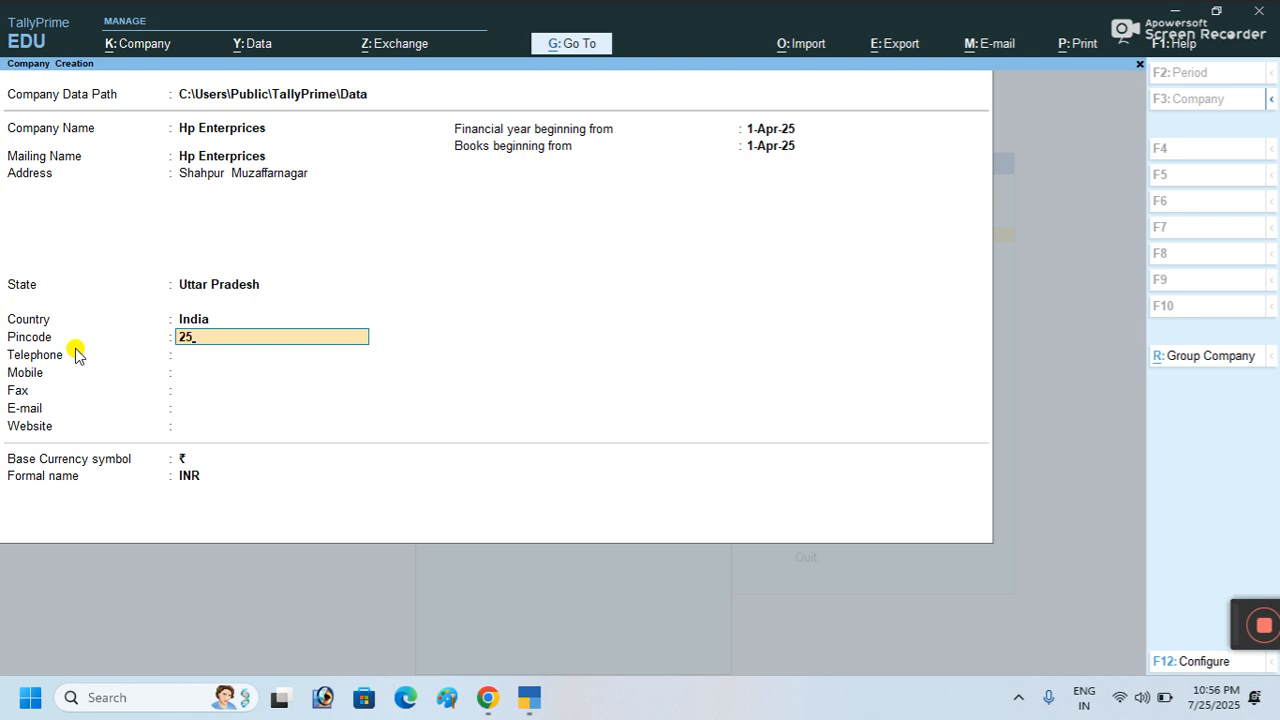
{"action": "type", "text": "1318"}
{"action": "left_click", "coordinate": [80, 355]}
{"action": "type", "text": "01392"}
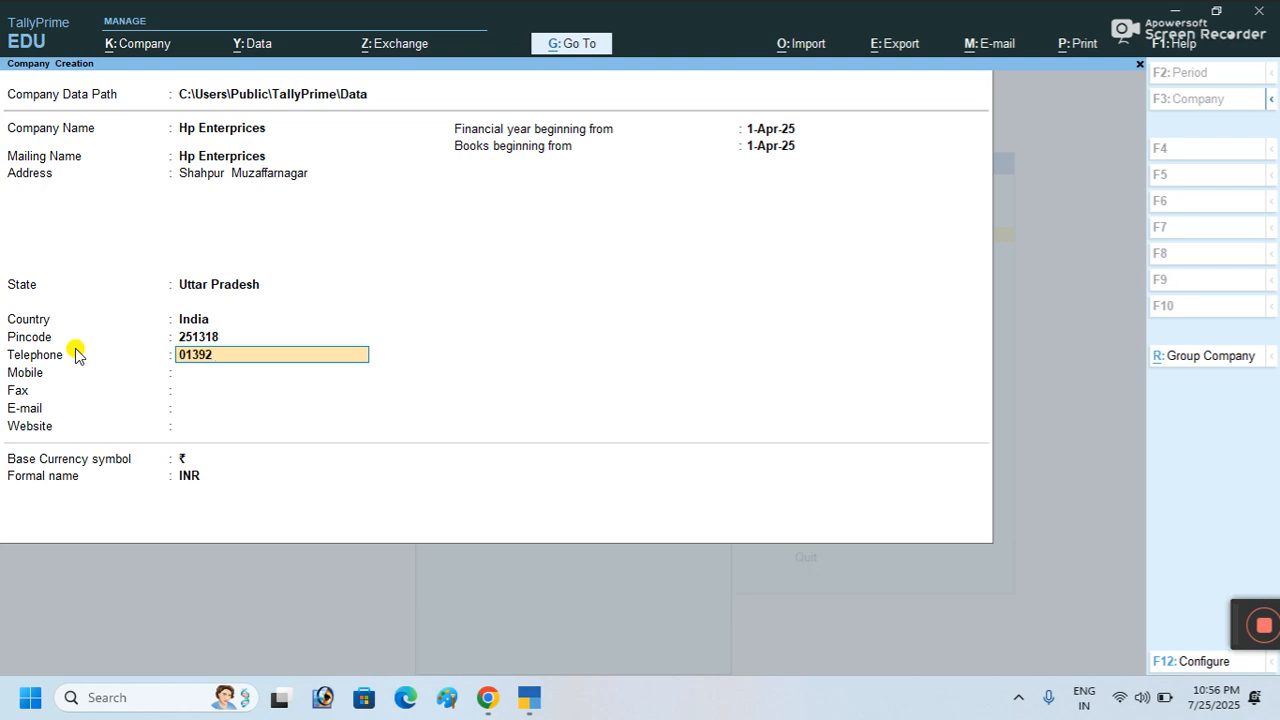
{"action": "key", "text": "Return"}
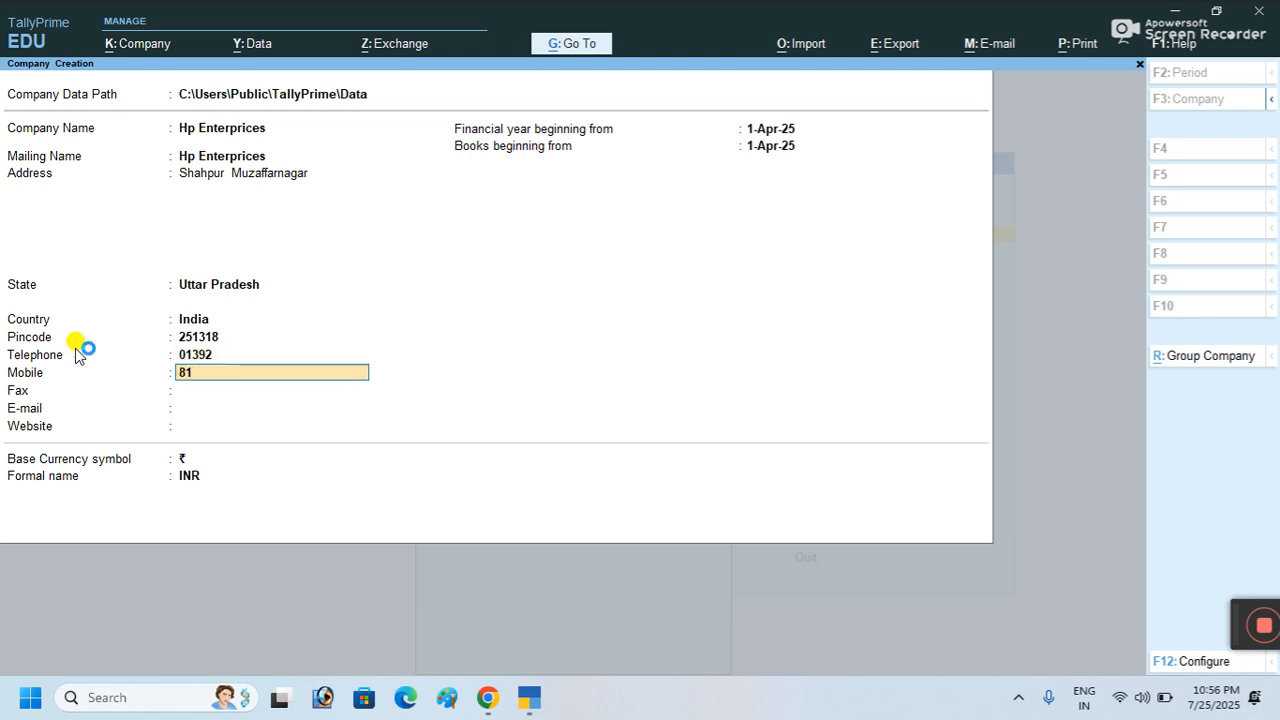
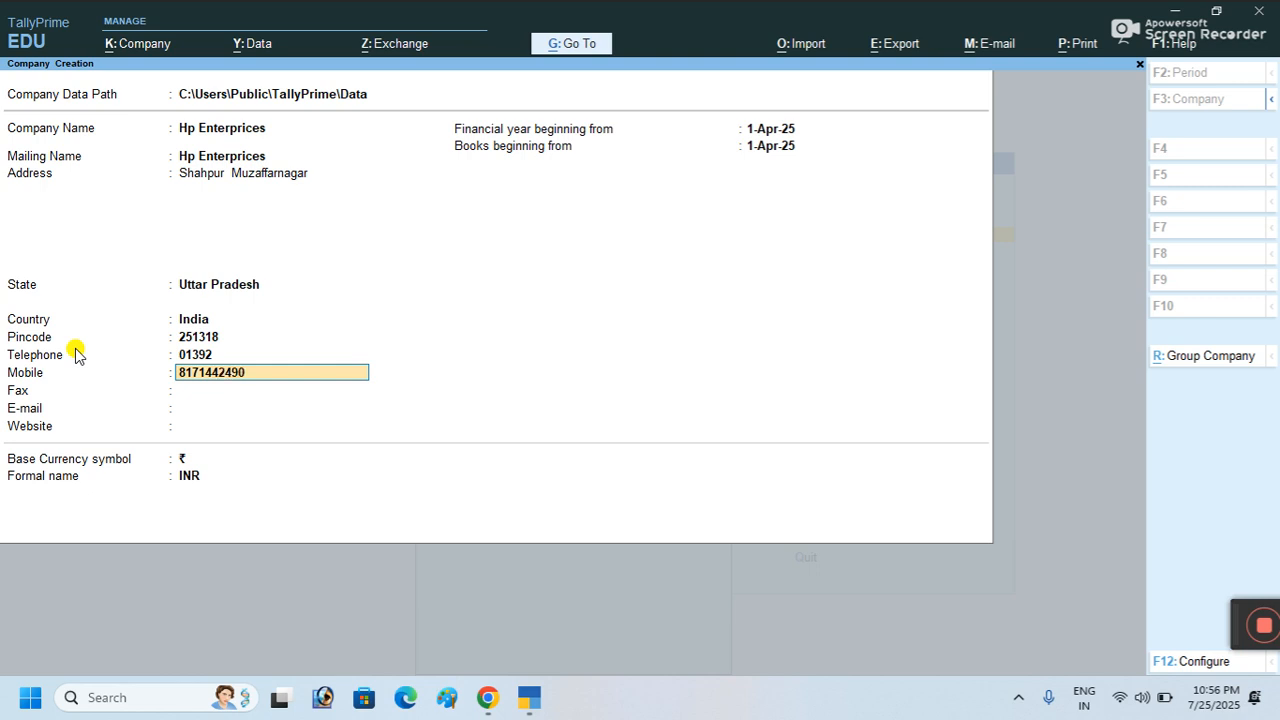
{"action": "key", "text": "Return"}
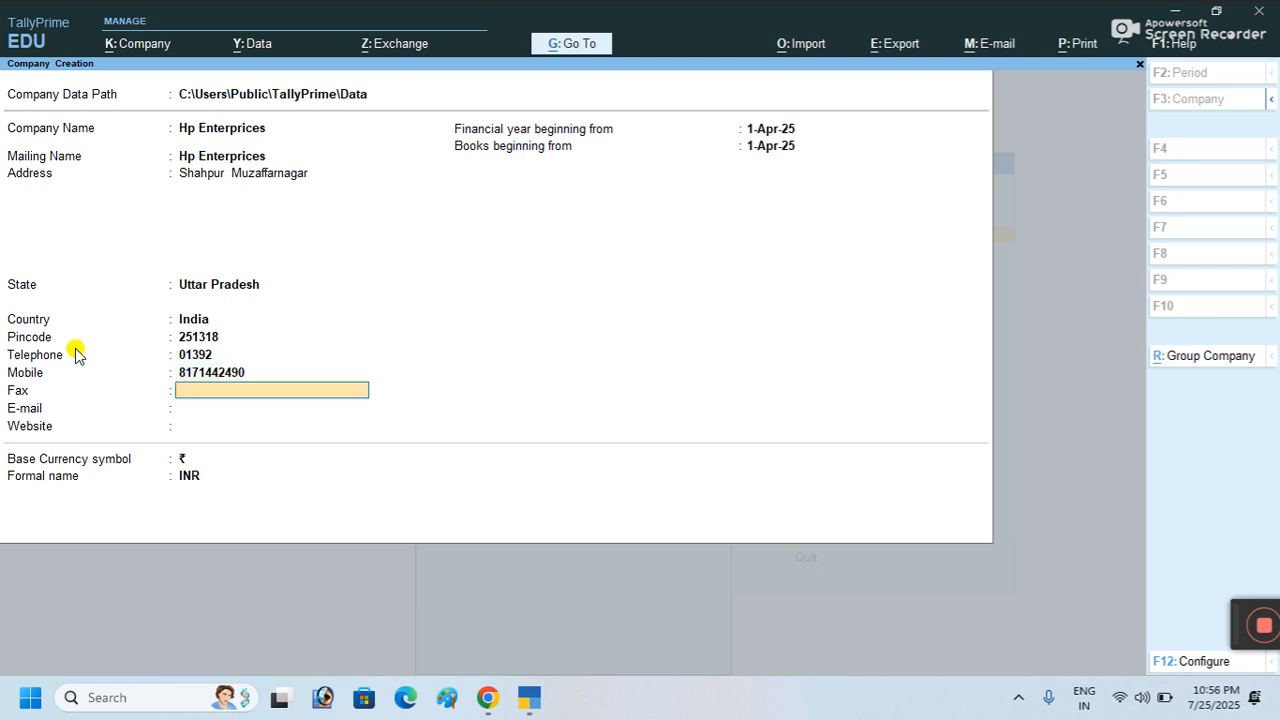
{"action": "left_click", "coordinate": [76, 350]}
{"action": "type", "text": "Mi90"}
{"action": "key", "text": "Return"}
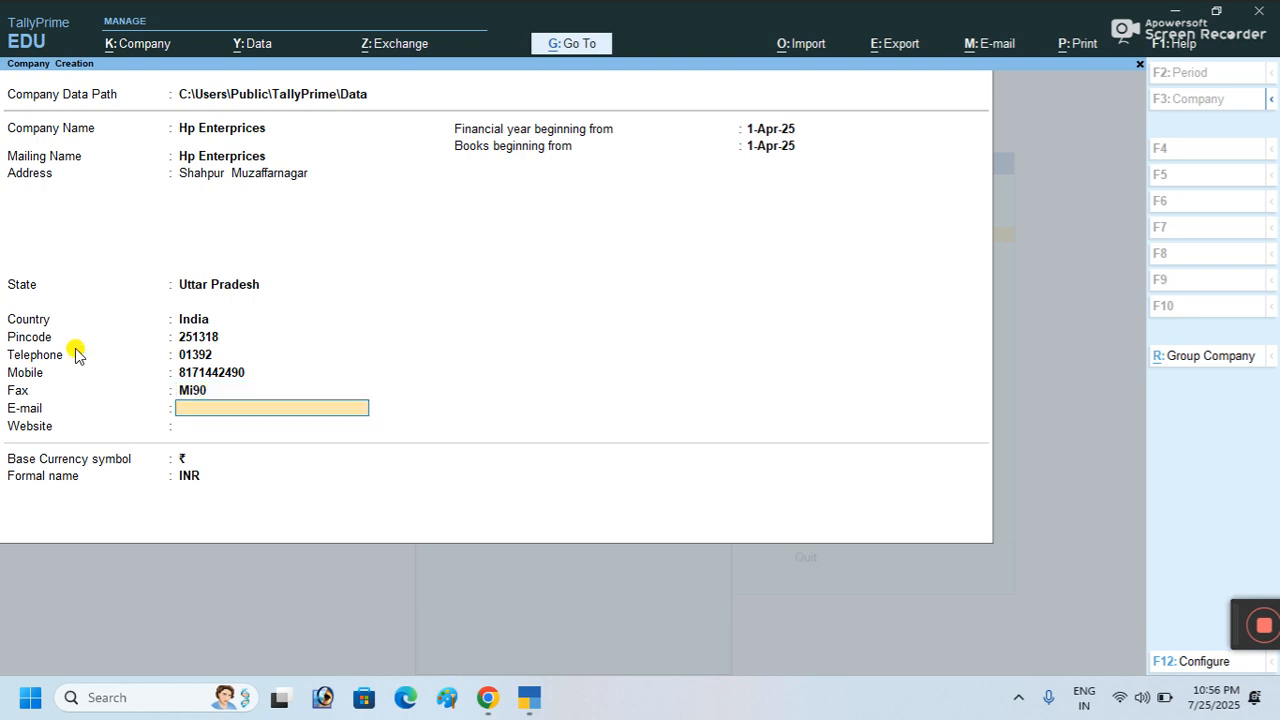
{"action": "key", "text": "Return"}
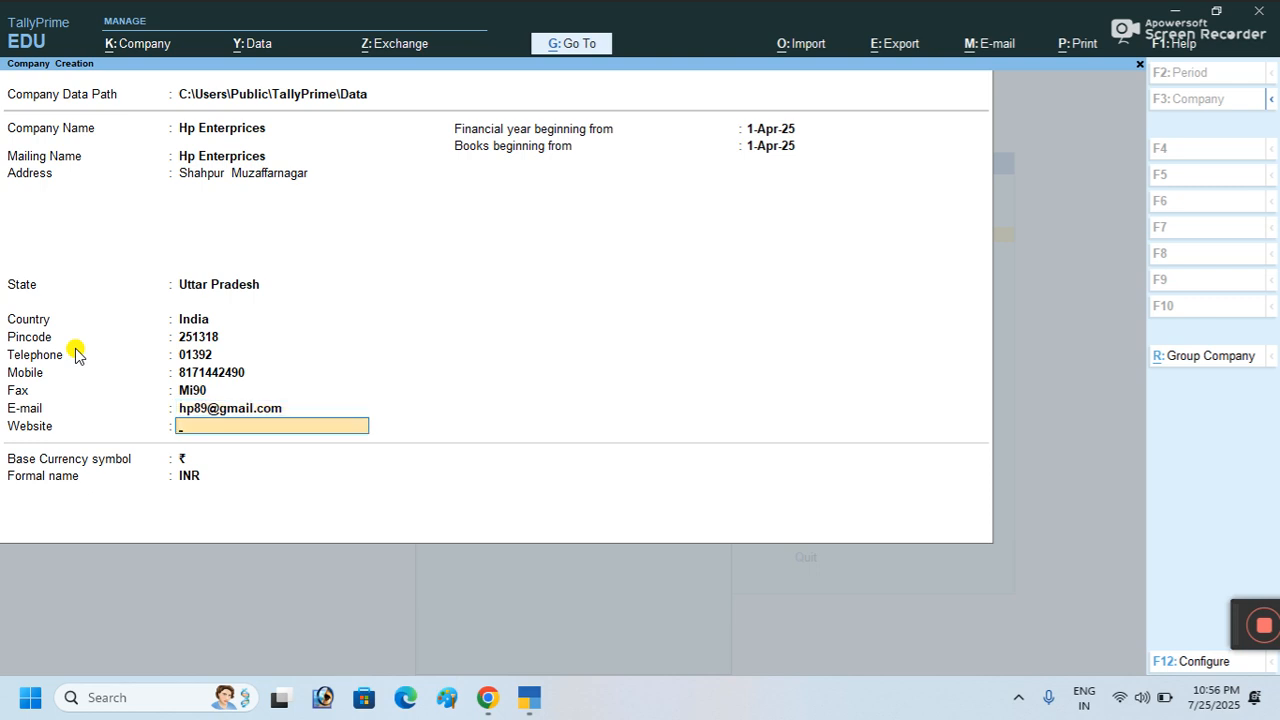
{"action": "type", "text": "www"}
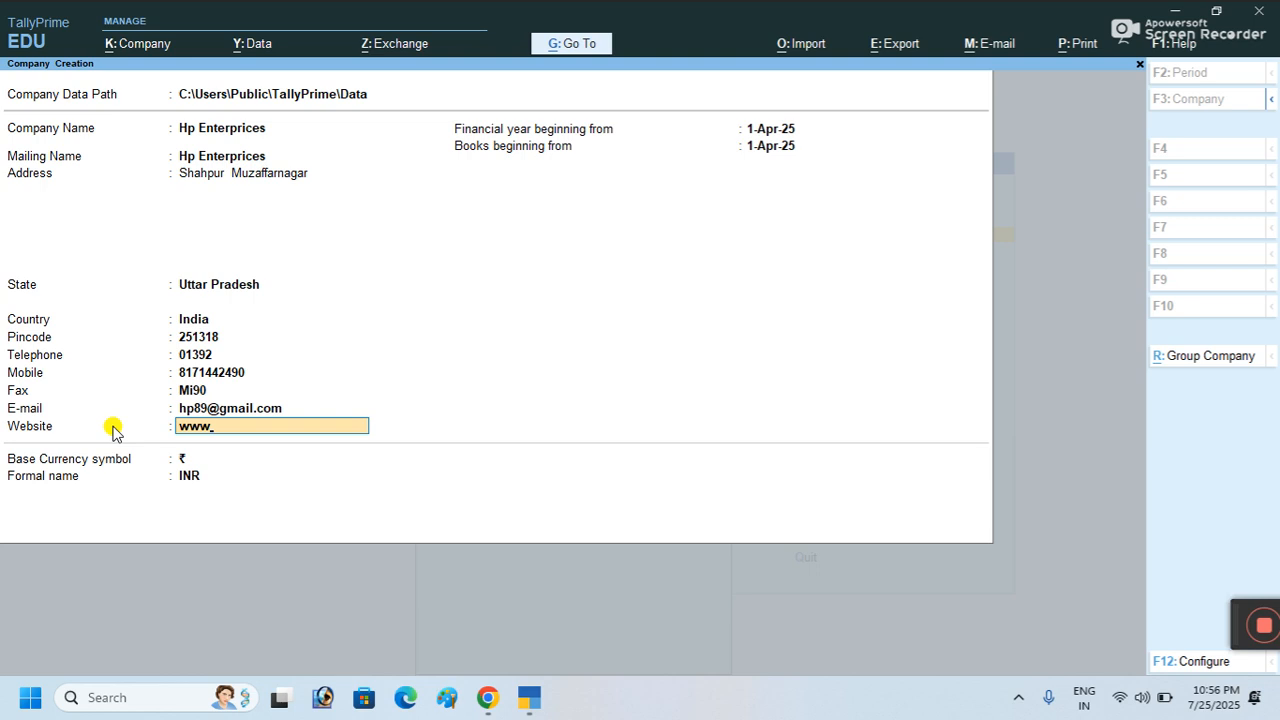
{"action": "type", "text": ".hp.com"}
{"action": "key", "text": "Return"}
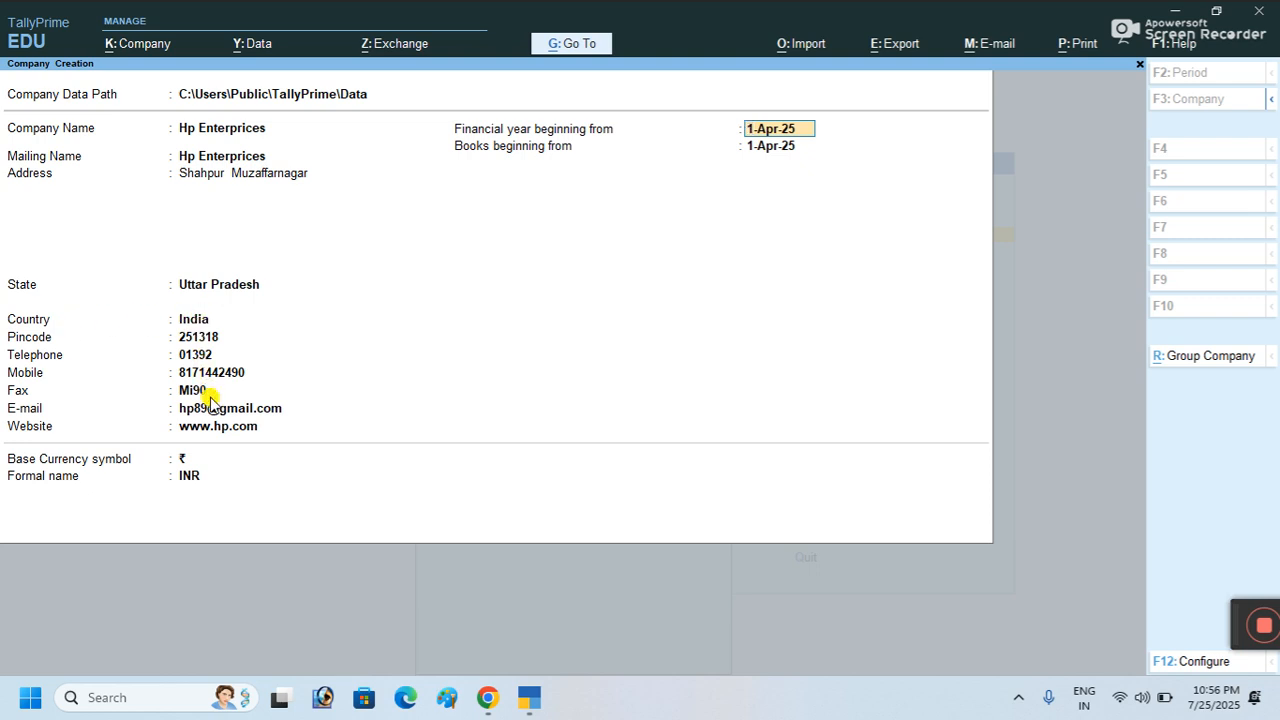
{"action": "key", "text": "Return"}
{"action": "key", "text": "Return"}
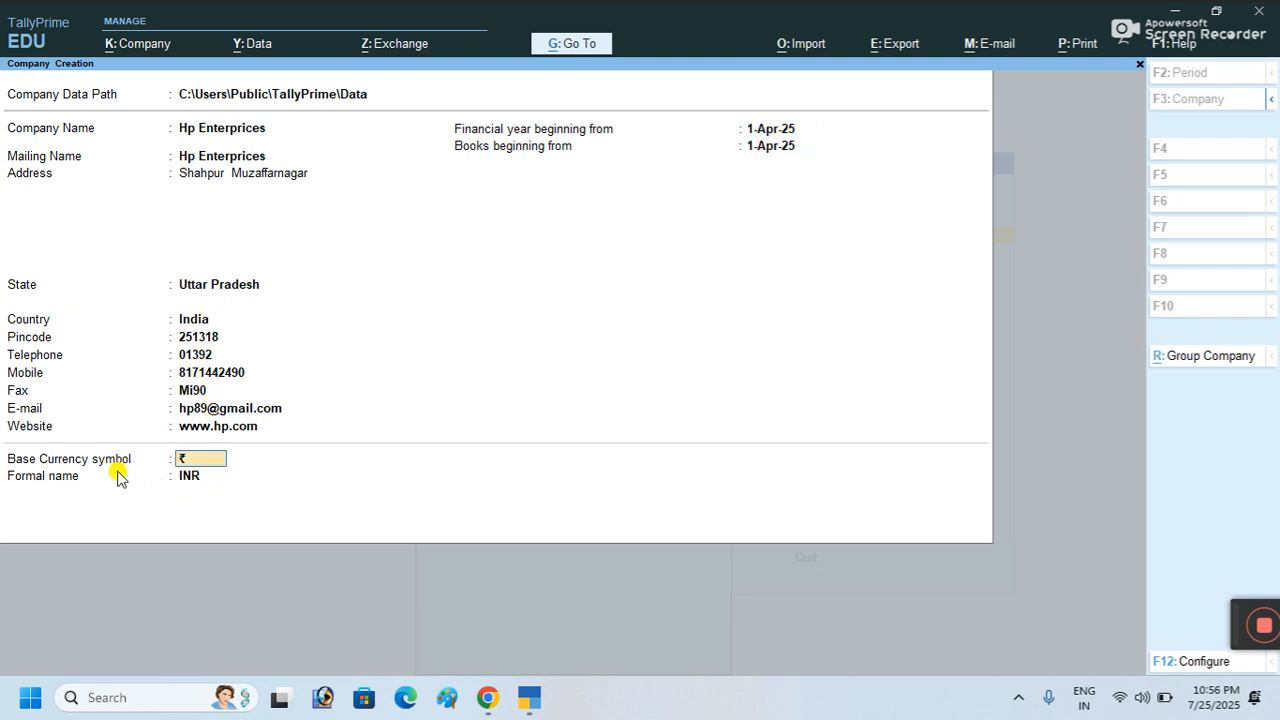
{"action": "key", "text": "Return"}
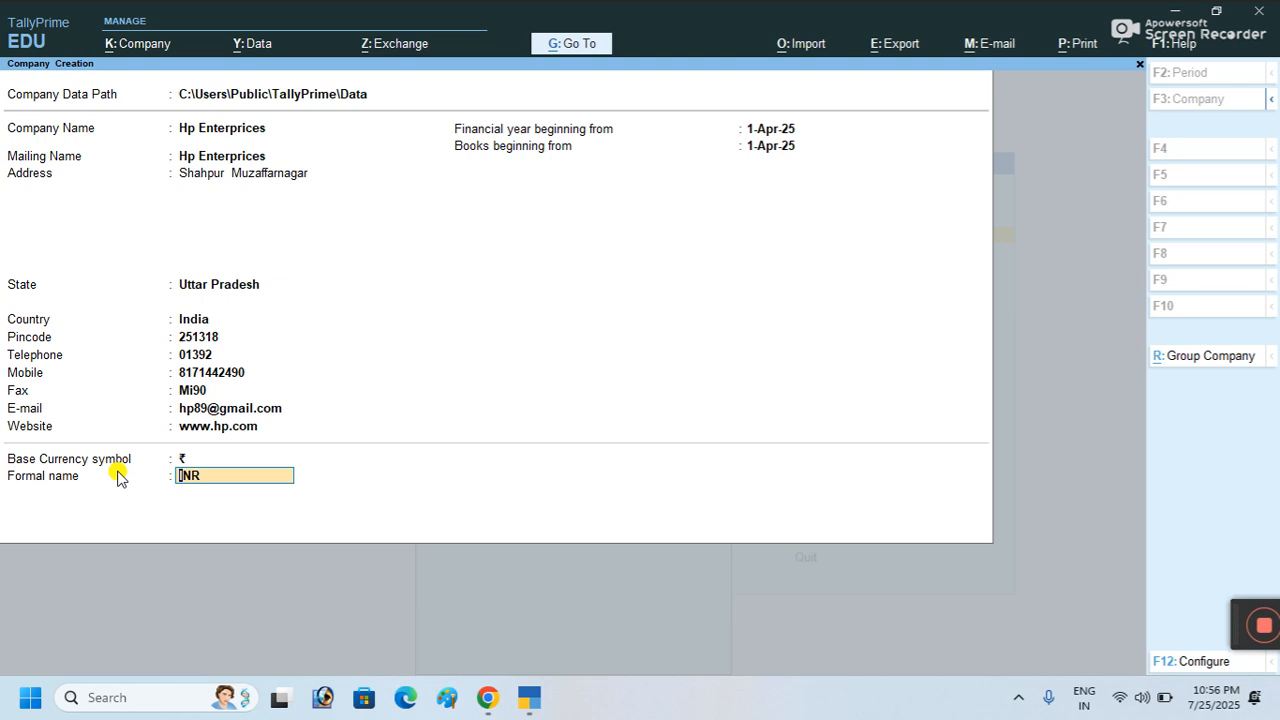
{"action": "key", "text": "Return"}
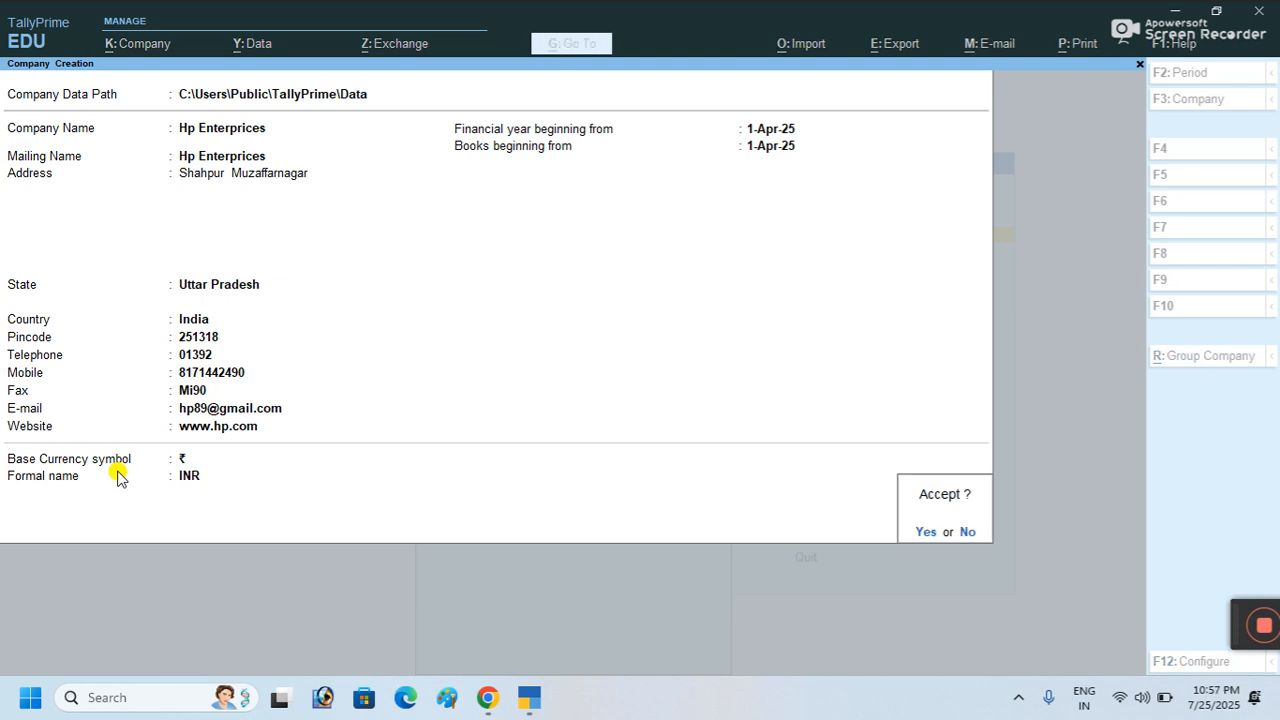
Step: Accept the new company, then set Show more features and Use Discount column in invoices to Yes
{"action": "left_click", "coordinate": [921, 531]}
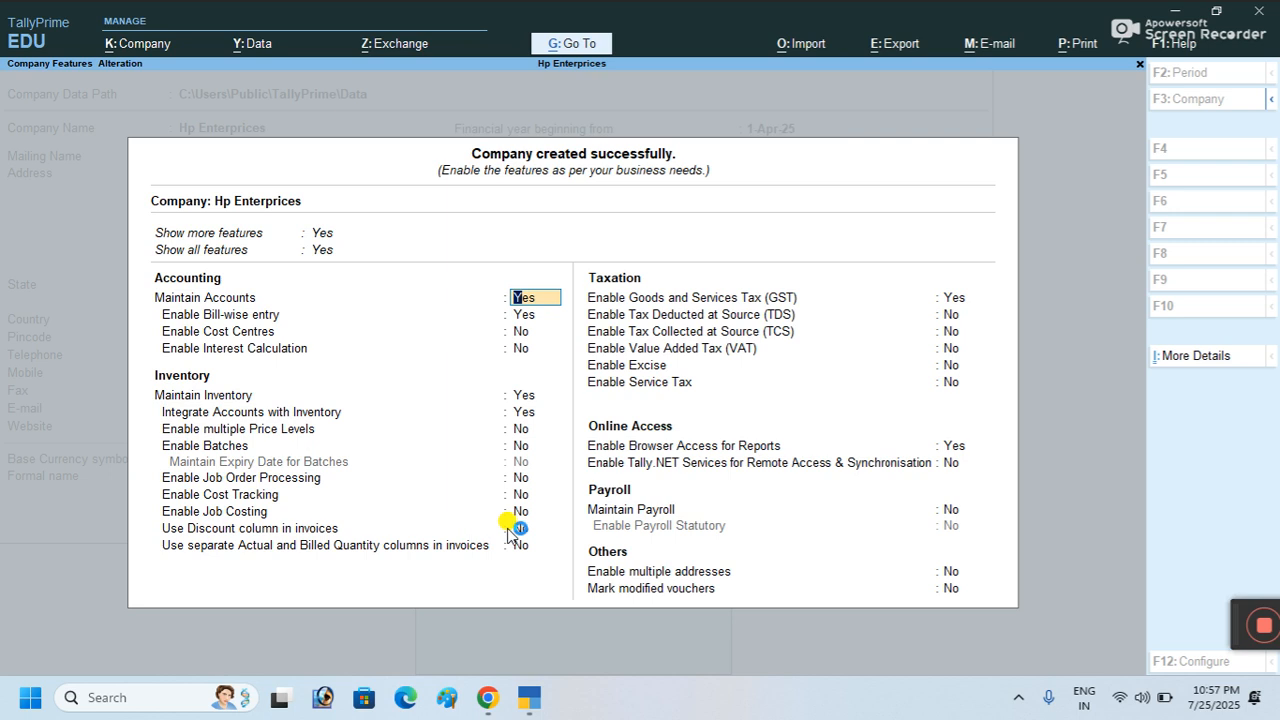
{"action": "left_click", "coordinate": [318, 234]}
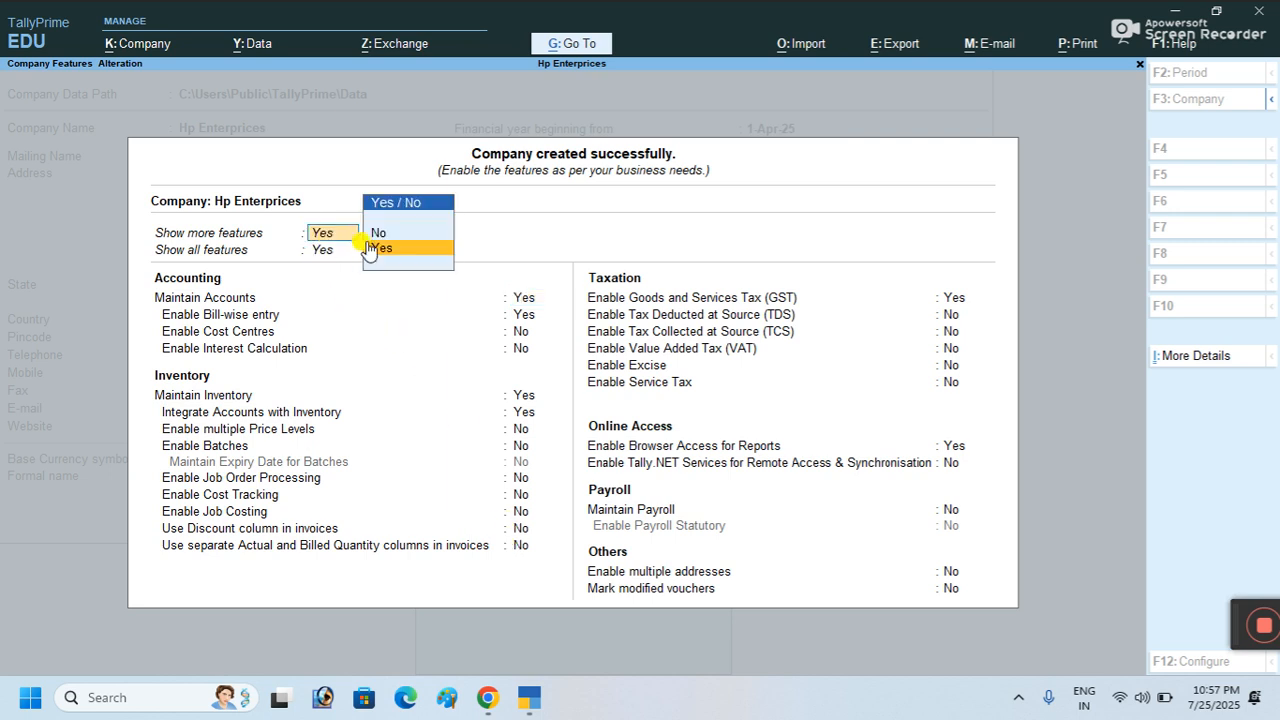
{"action": "left_click", "coordinate": [380, 234]}
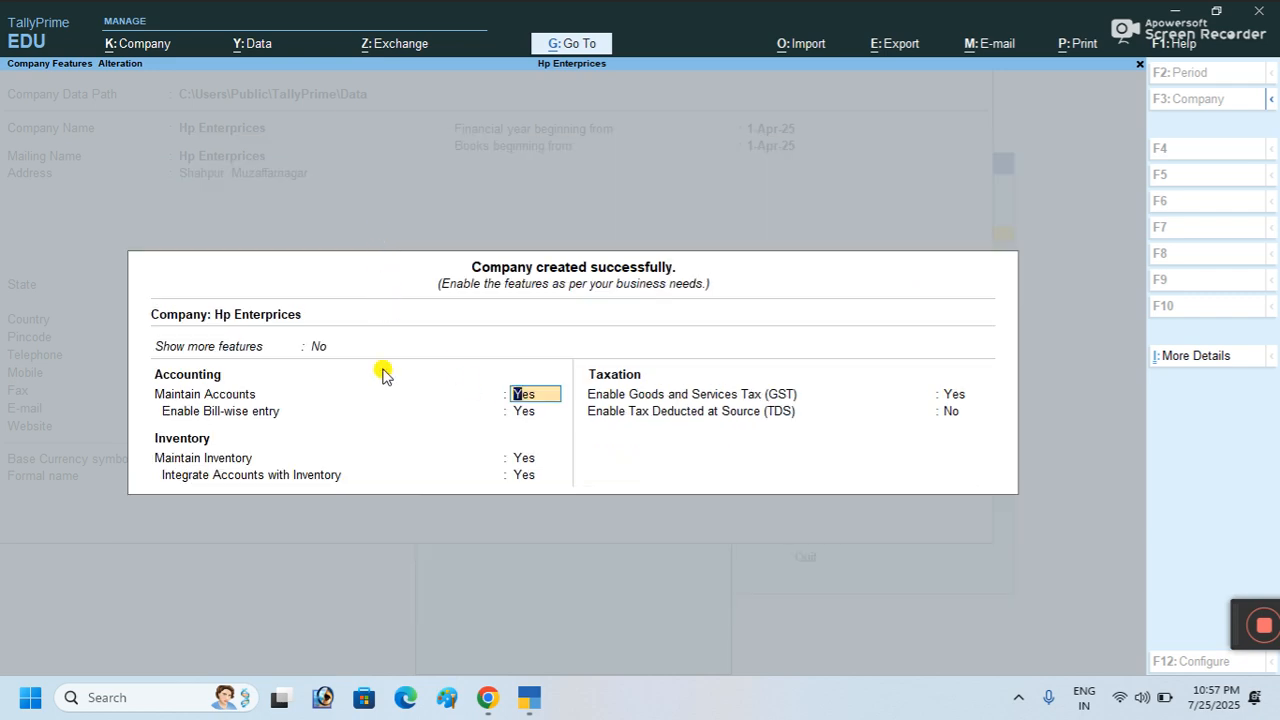
{"action": "left_click", "coordinate": [320, 350]}
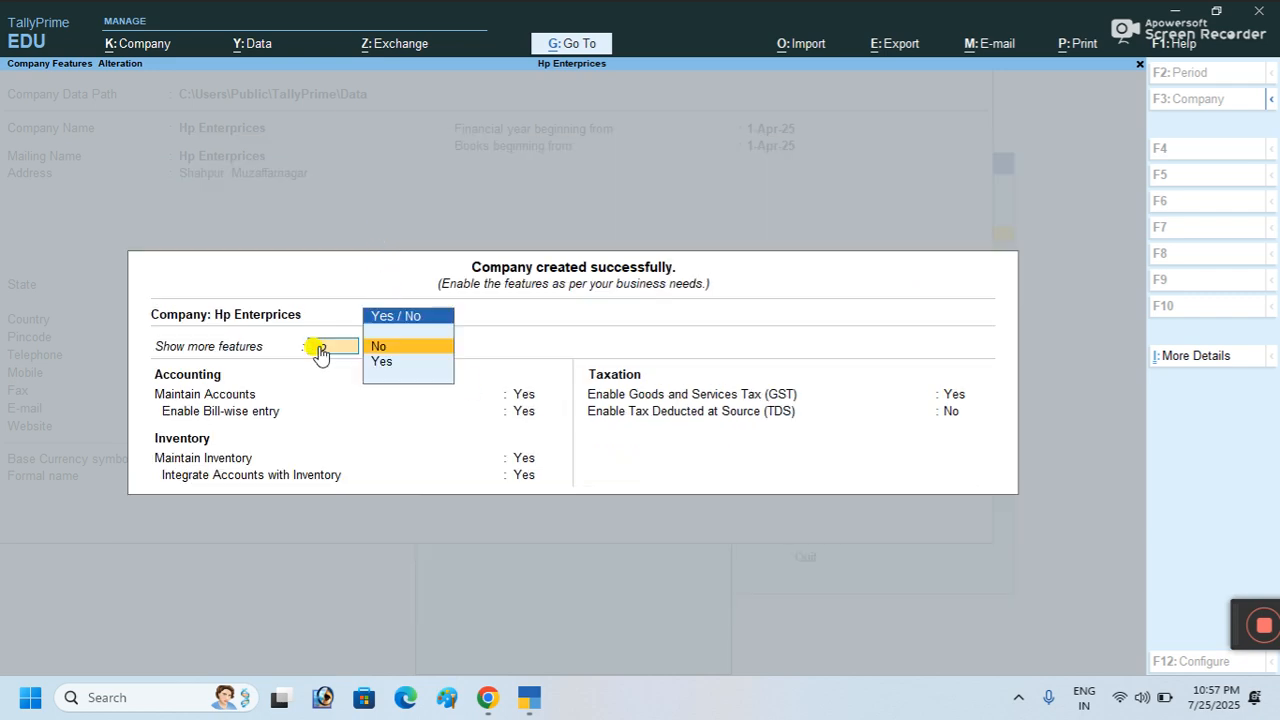
{"action": "left_click", "coordinate": [378, 362]}
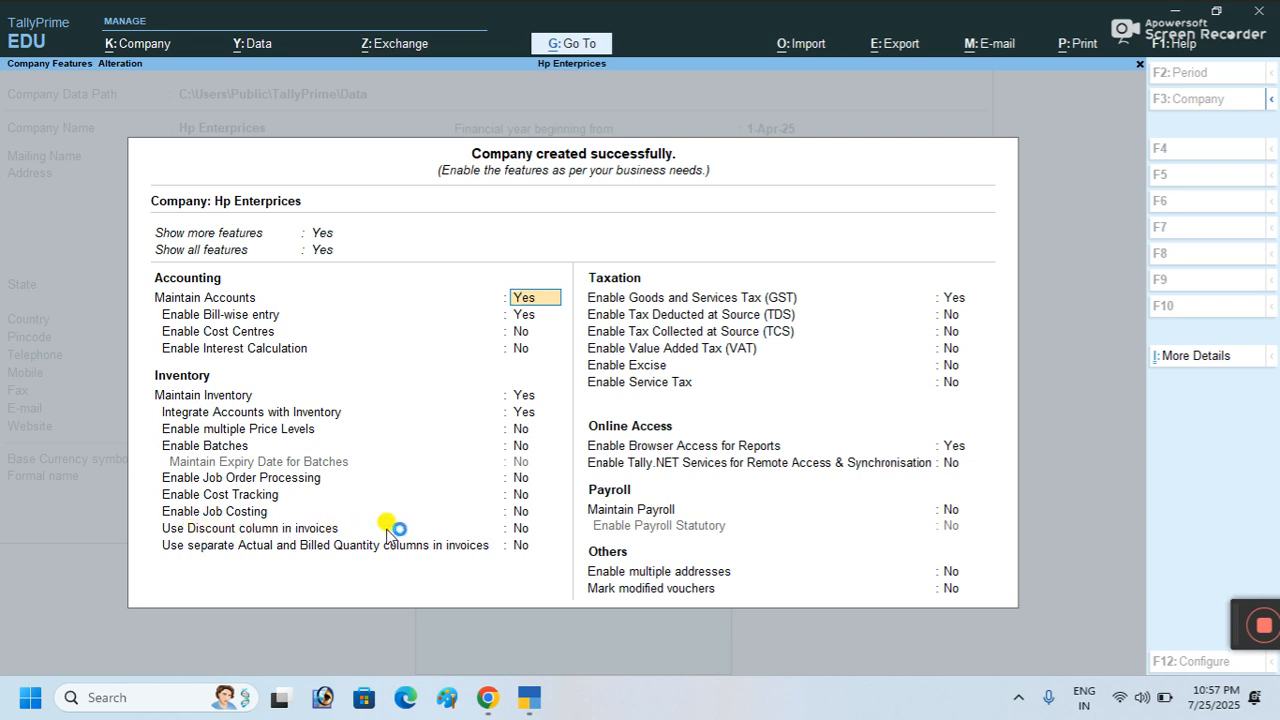
{"action": "left_click", "coordinate": [518, 530]}
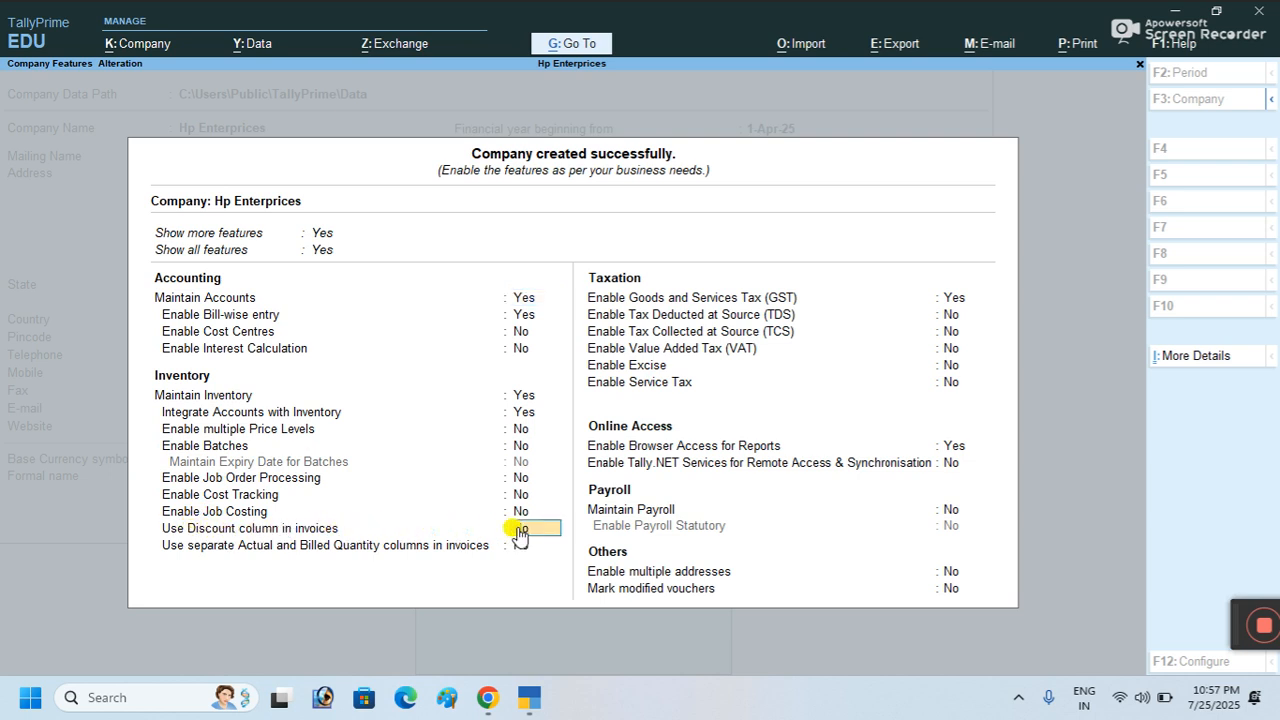
{"action": "key", "text": "y"}
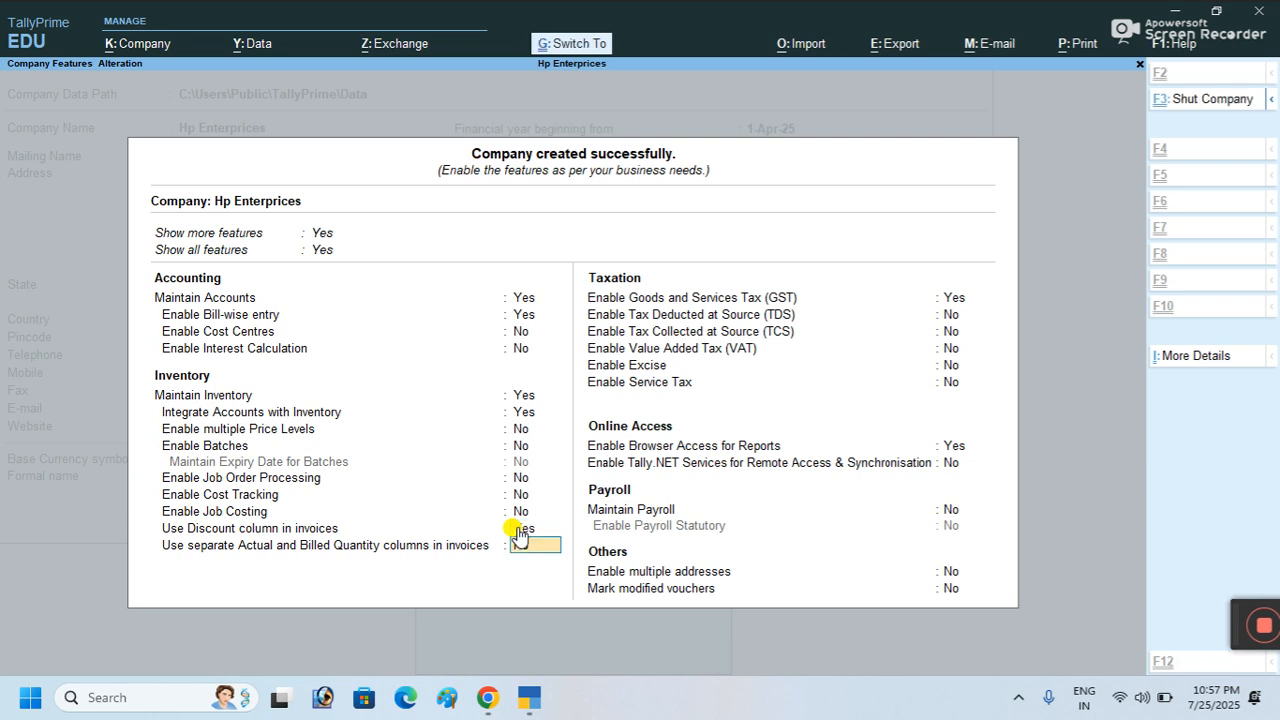
{"action": "key", "text": "ctrl+a"}
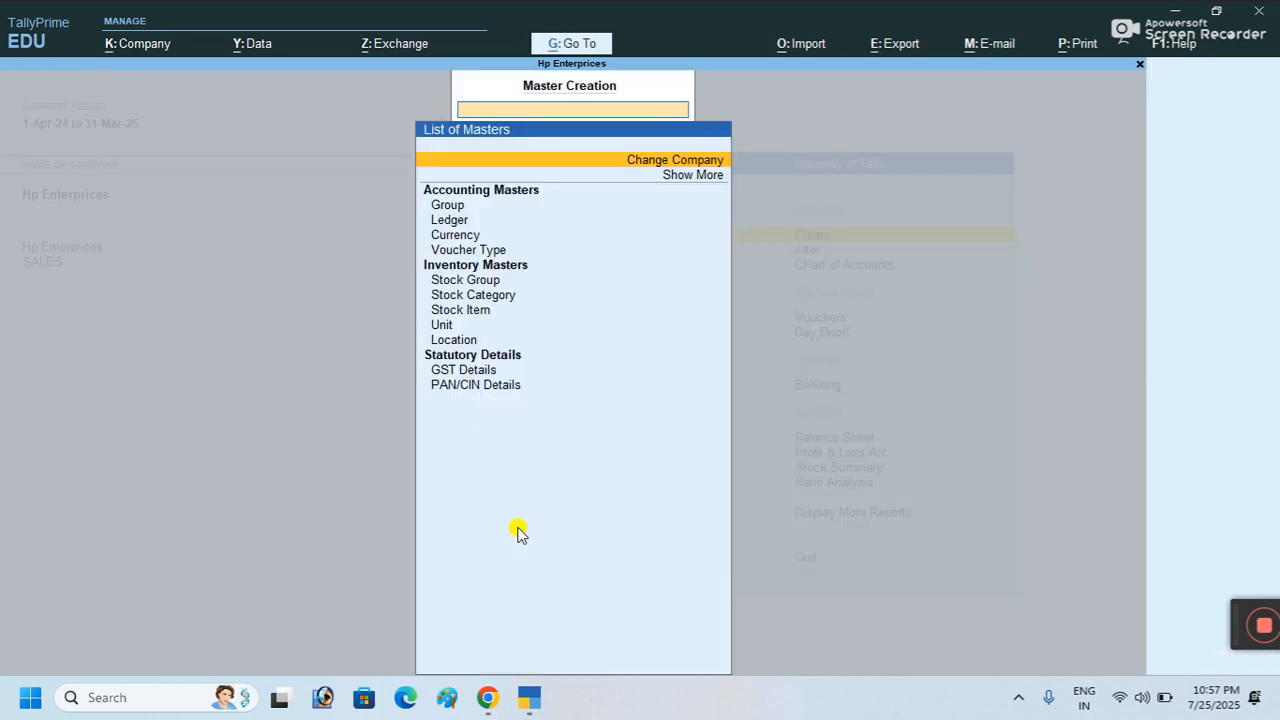
{"action": "key", "text": "Escape"}
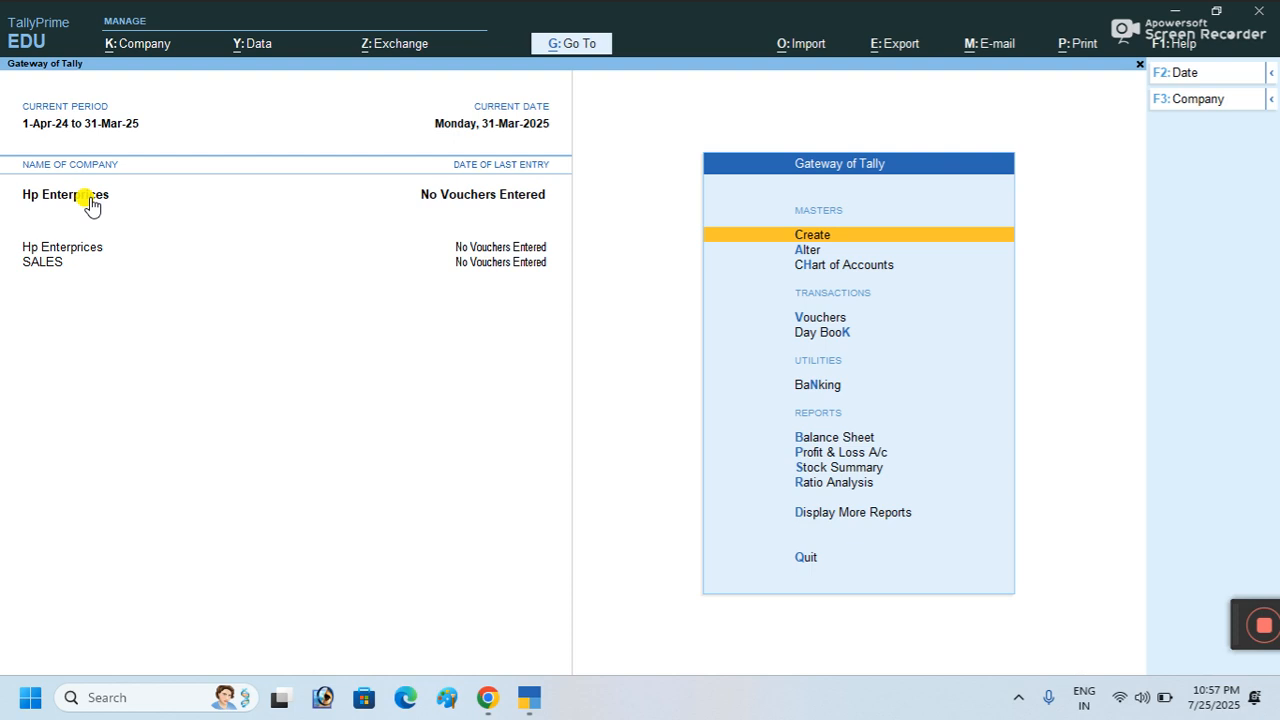
{"action": "key", "text": "Down"}
{"action": "key", "text": "Down"}
{"action": "key", "text": "Down"}
{"action": "key", "text": "Up"}
{"action": "key", "text": "Up"}
{"action": "key", "text": "Up"}
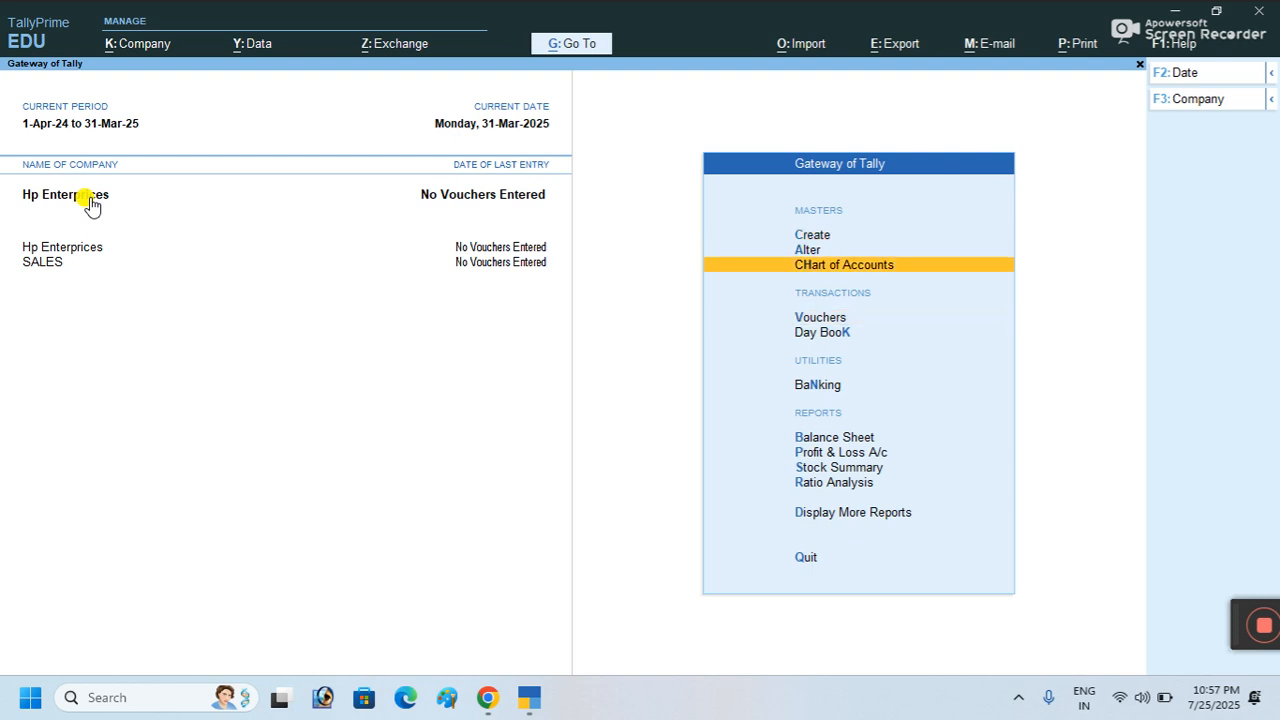
{"action": "key", "text": "Return"}
{"action": "key", "text": "Down"}
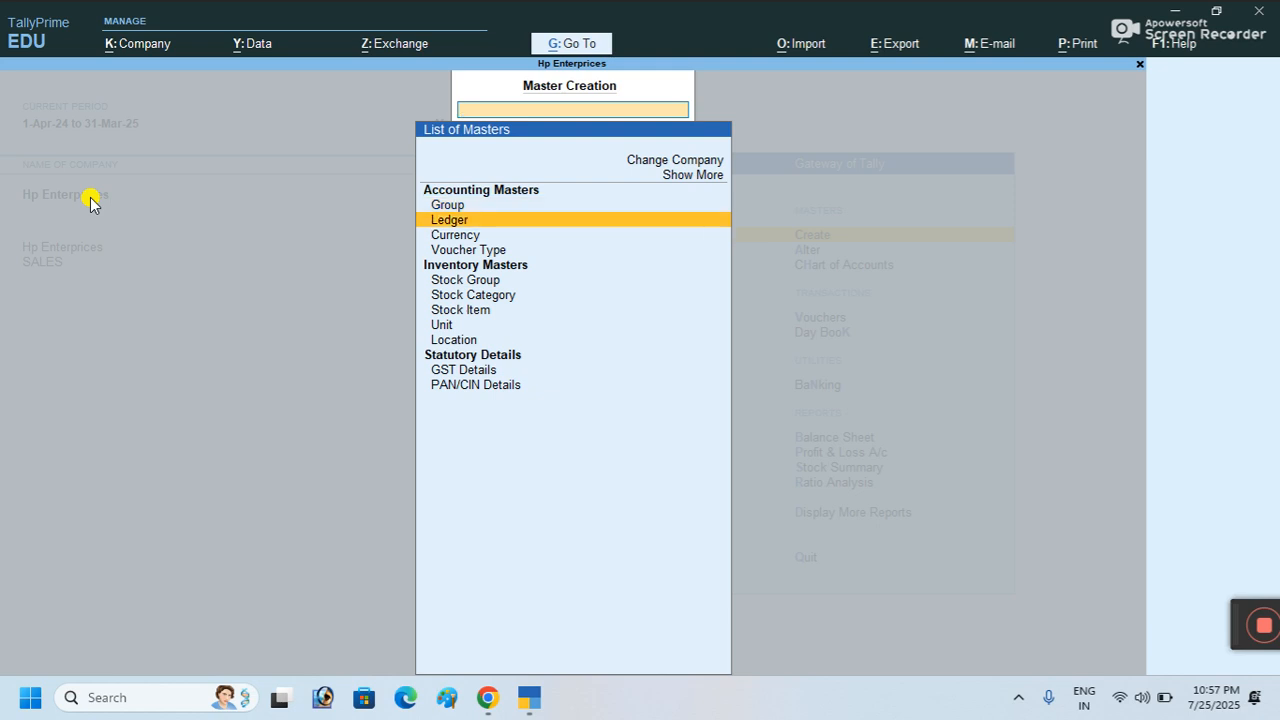
Step: Create a ledger named 'Sales' under Sales Accounts with default settings
{"action": "left_click", "coordinate": [450, 222]}
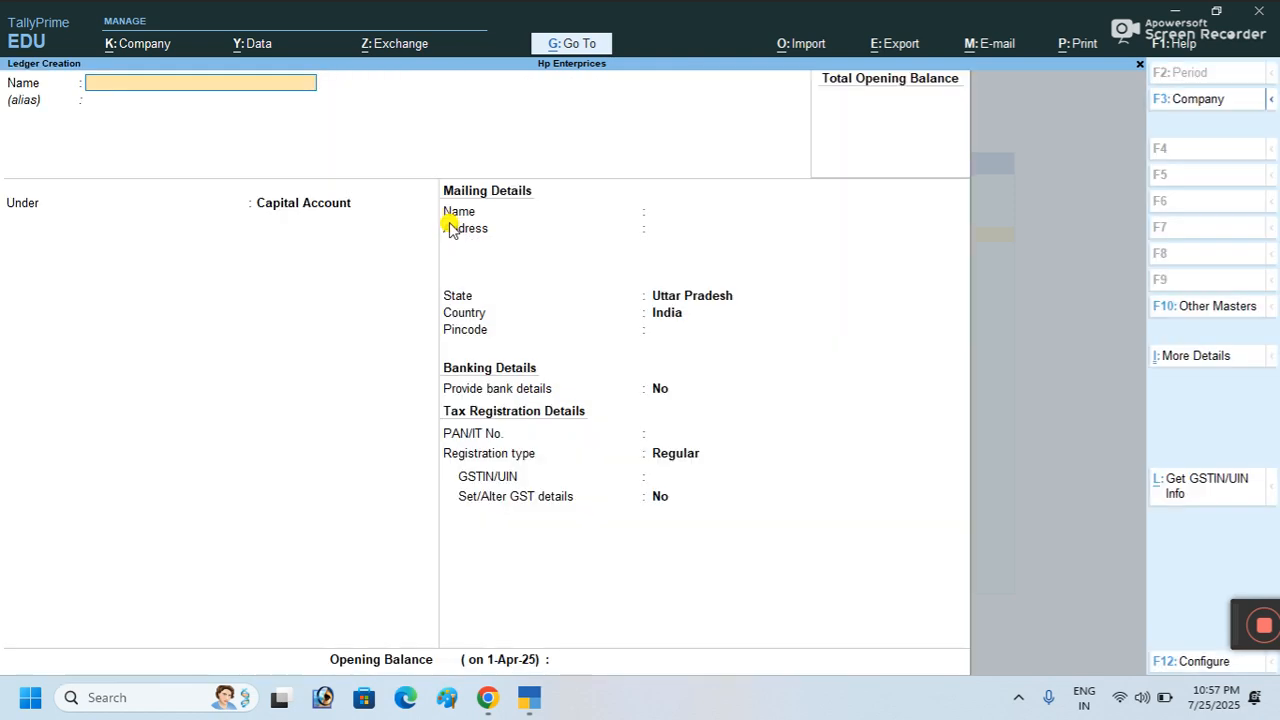
{"action": "type", "text": "es"}
{"action": "key", "text": "Return"}
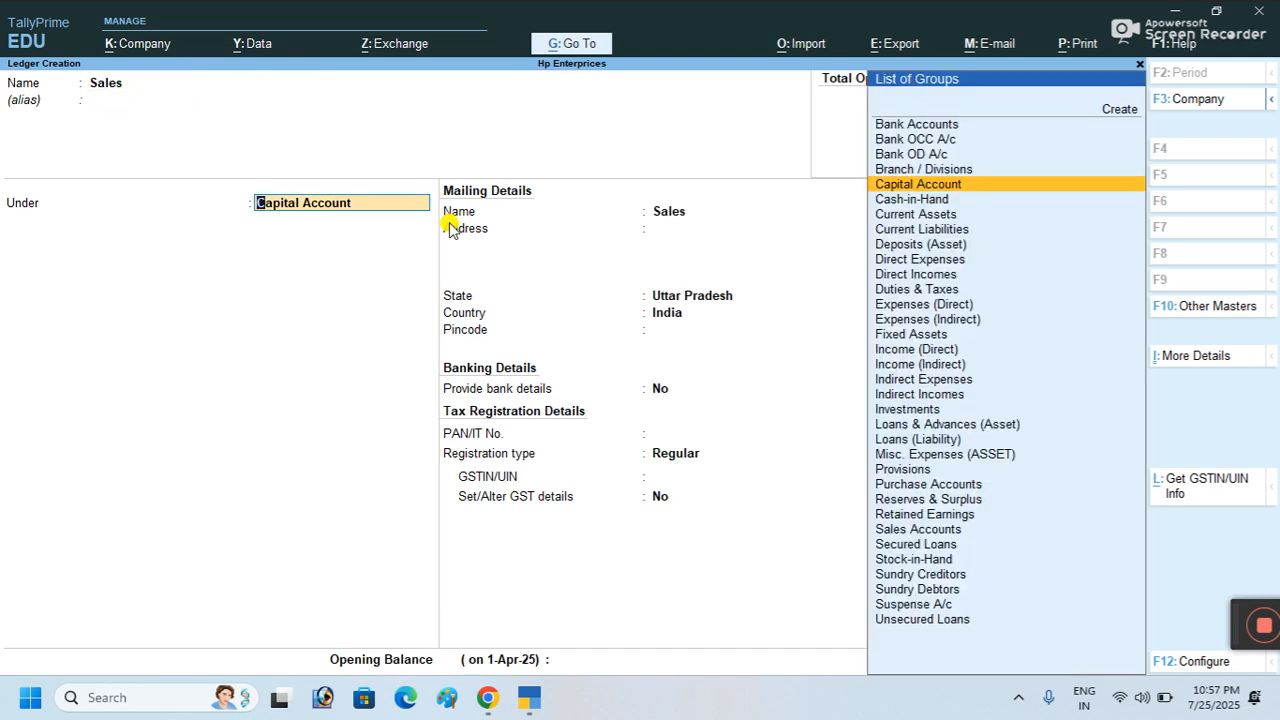
{"action": "type", "text": "Sal"}
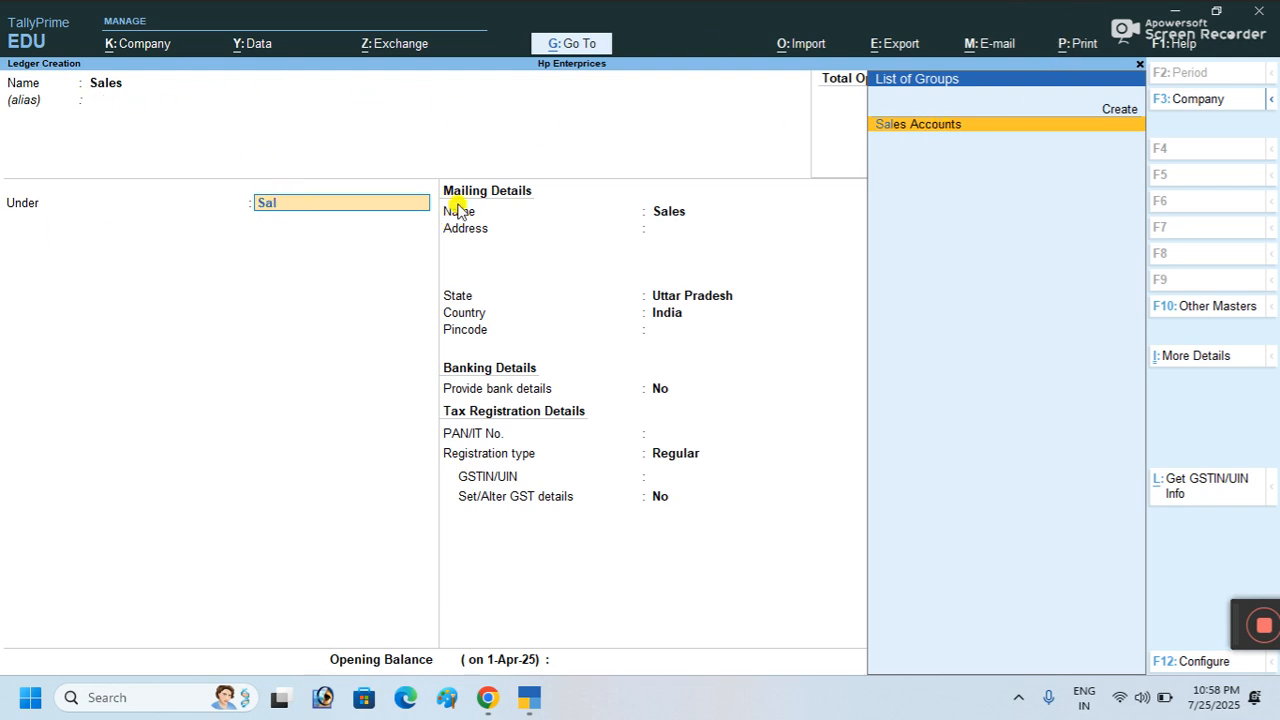
{"action": "left_click", "coordinate": [888, 126]}
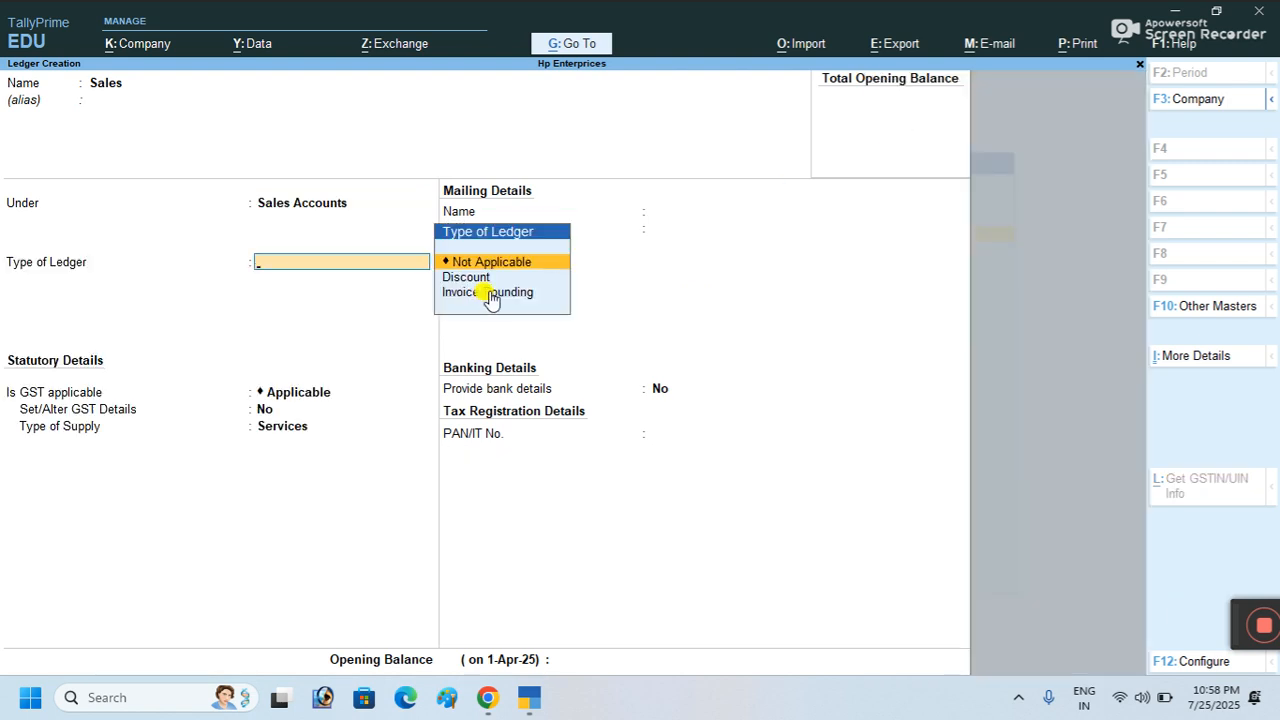
{"action": "key", "text": "Return"}
{"action": "key", "text": "Return"}
{"action": "key", "text": "Return"}
{"action": "key", "text": "Return"}
{"action": "key", "text": "Return"}
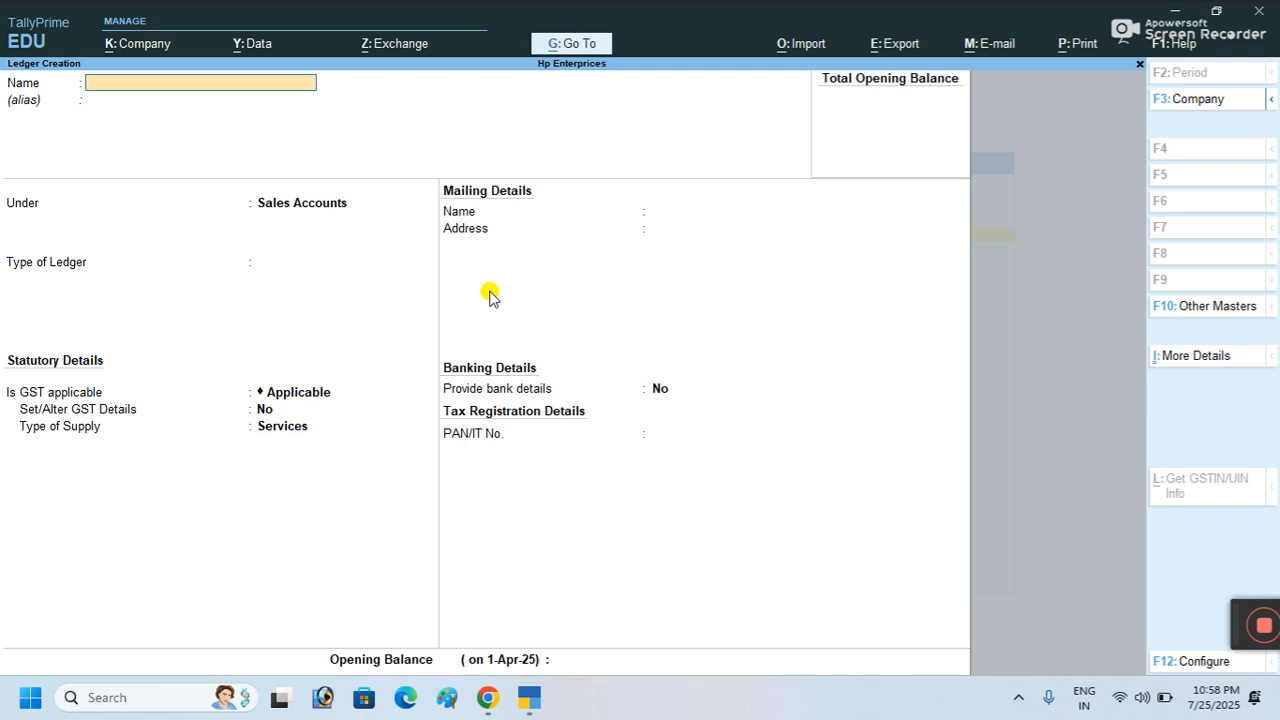
Step: Create a ledger named 'Purchase' under Purchase Accounts with no opening balance
{"action": "type", "text": "Purchase"}
{"action": "key", "text": "Return"}
{"action": "type", "text": "P"}
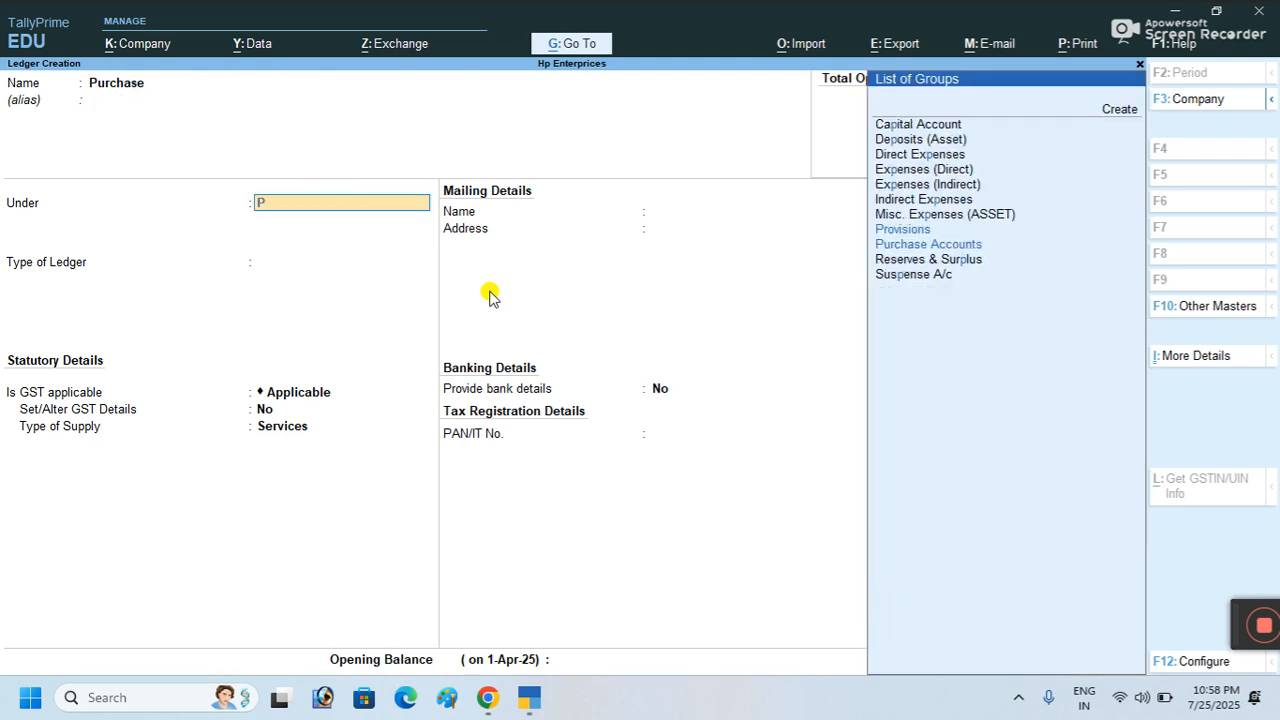
{"action": "type", "text": "u"}
{"action": "key", "text": "Return"}
{"action": "key", "text": "Return"}
{"action": "key", "text": "Return"}
{"action": "key", "text": "Return"}
{"action": "key", "text": "Return"}
{"action": "key", "text": "Return"}
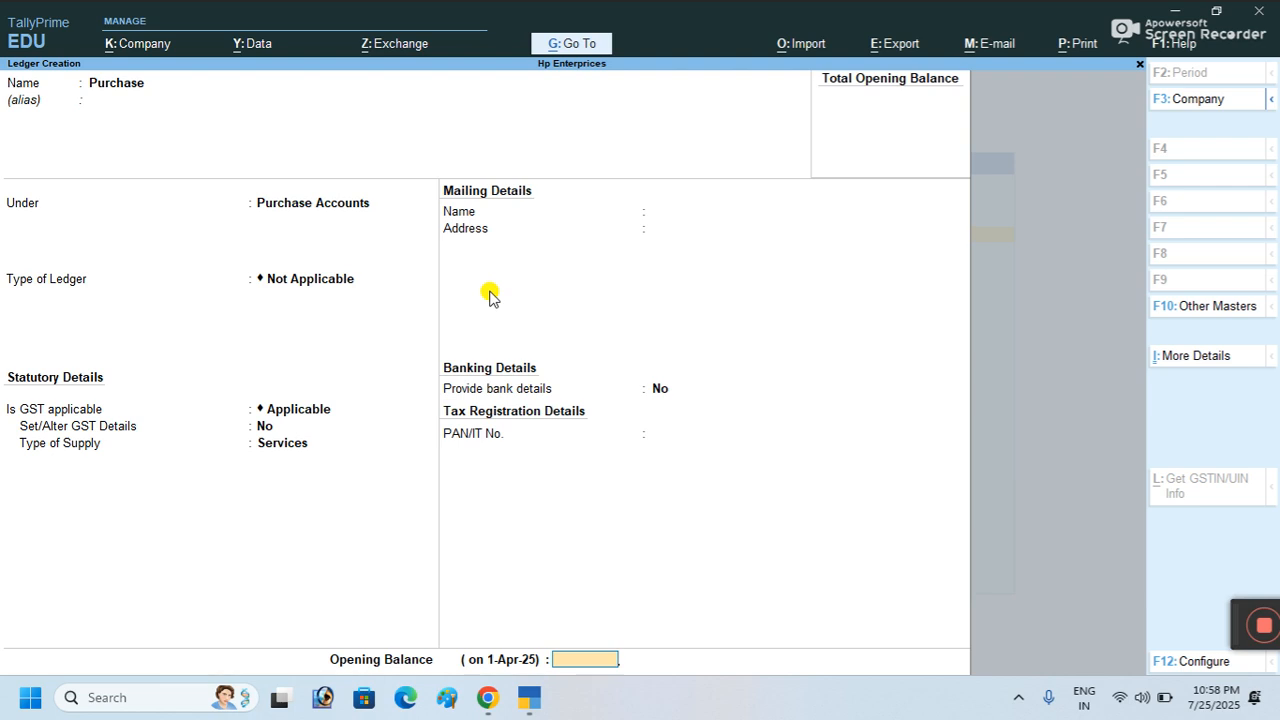
{"action": "key", "text": "Return"}
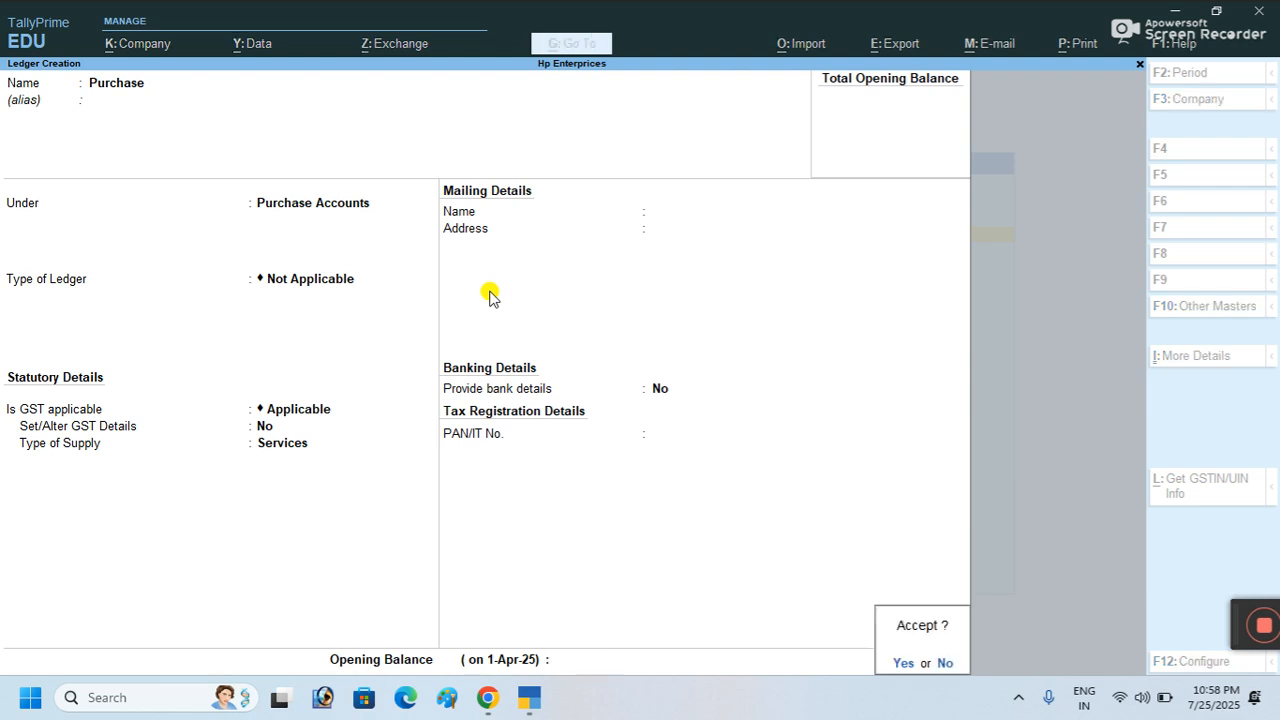
{"action": "left_click", "coordinate": [900, 662]}
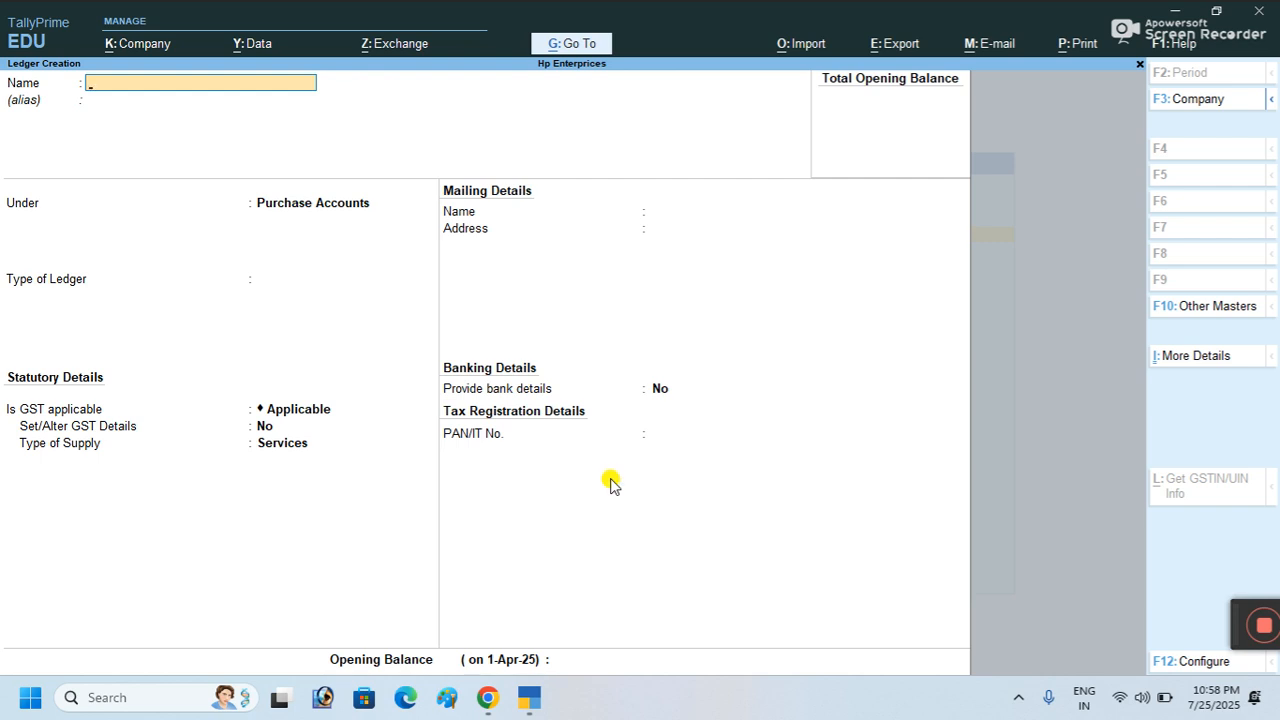
Step: Create supplier ledger 'Vk Mobile Gallery' under Sundry Creditors and return to the masters list
{"action": "type", "text": "Vk"}
{"action": "type", "text": " Mob"}
{"action": "type", "text": "ile"}
{"action": "type", "text": " Gaal"}
{"action": "type", "text": "ler"}
{"action": "key", "text": "BackSpace"}
{"action": "key", "text": "BackSpace"}
{"action": "key", "text": "BackSpace"}
{"action": "key", "text": "BackSpace"}
{"action": "key", "text": "BackSpace"}
{"action": "type", "text": "llery"}
{"action": "key", "text": "Return"}
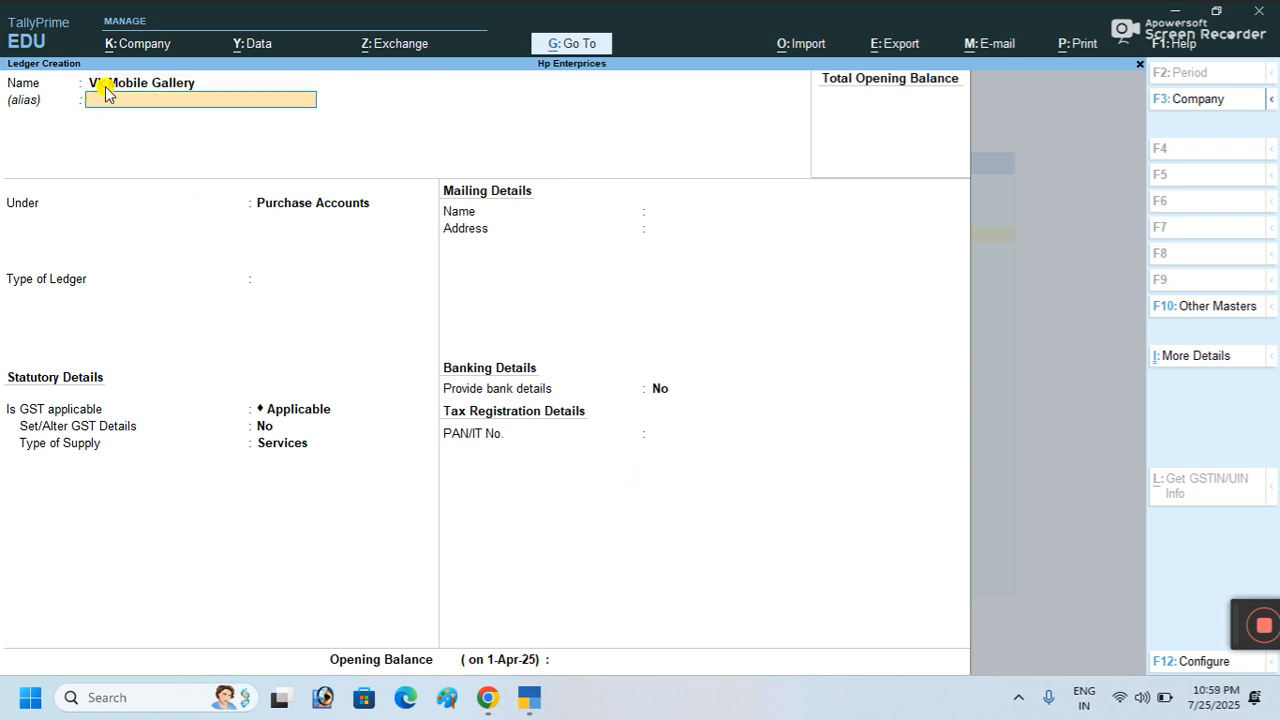
{"action": "left_click", "coordinate": [271, 198]}
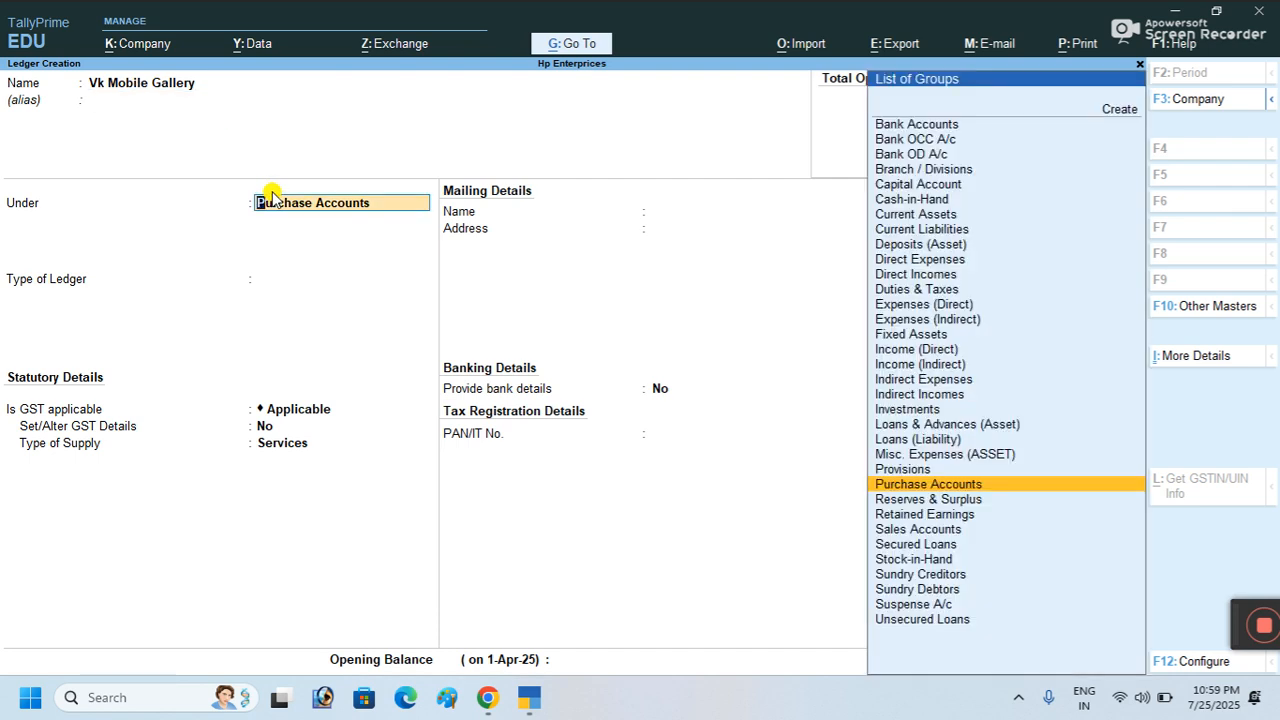
{"action": "type", "text": "Su"}
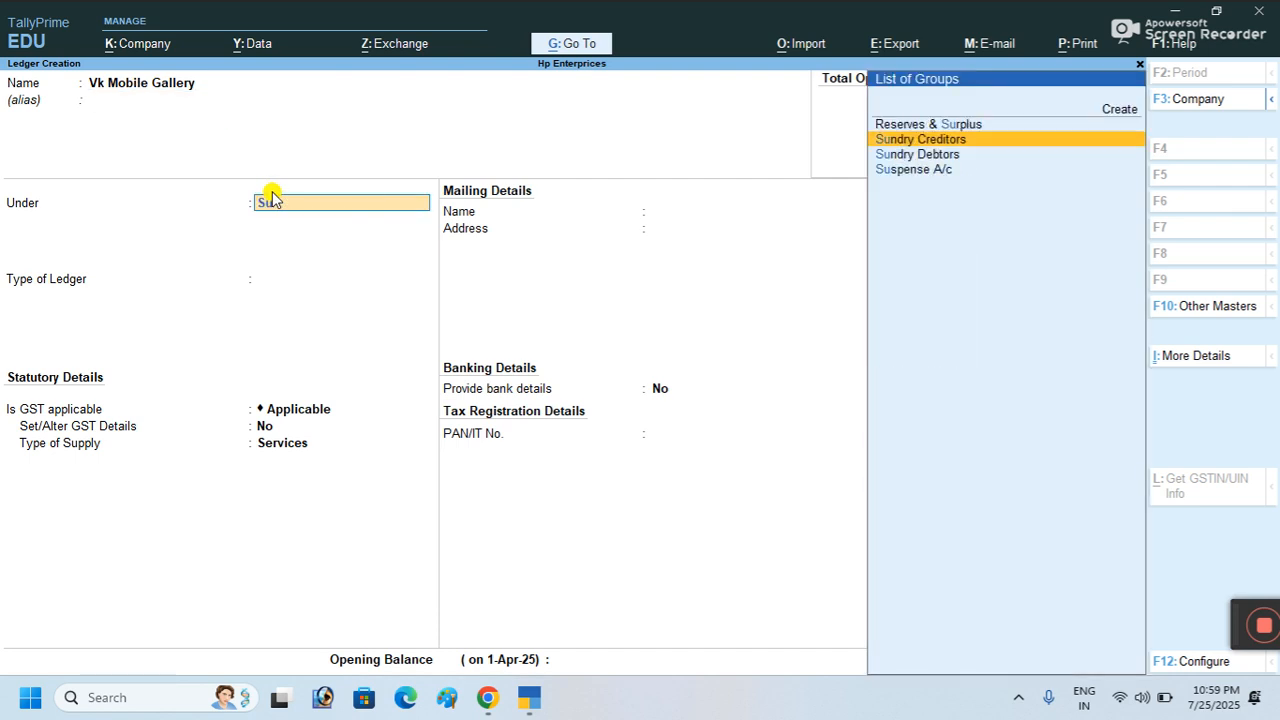
{"action": "key", "text": "Return"}
{"action": "key", "text": "Return"}
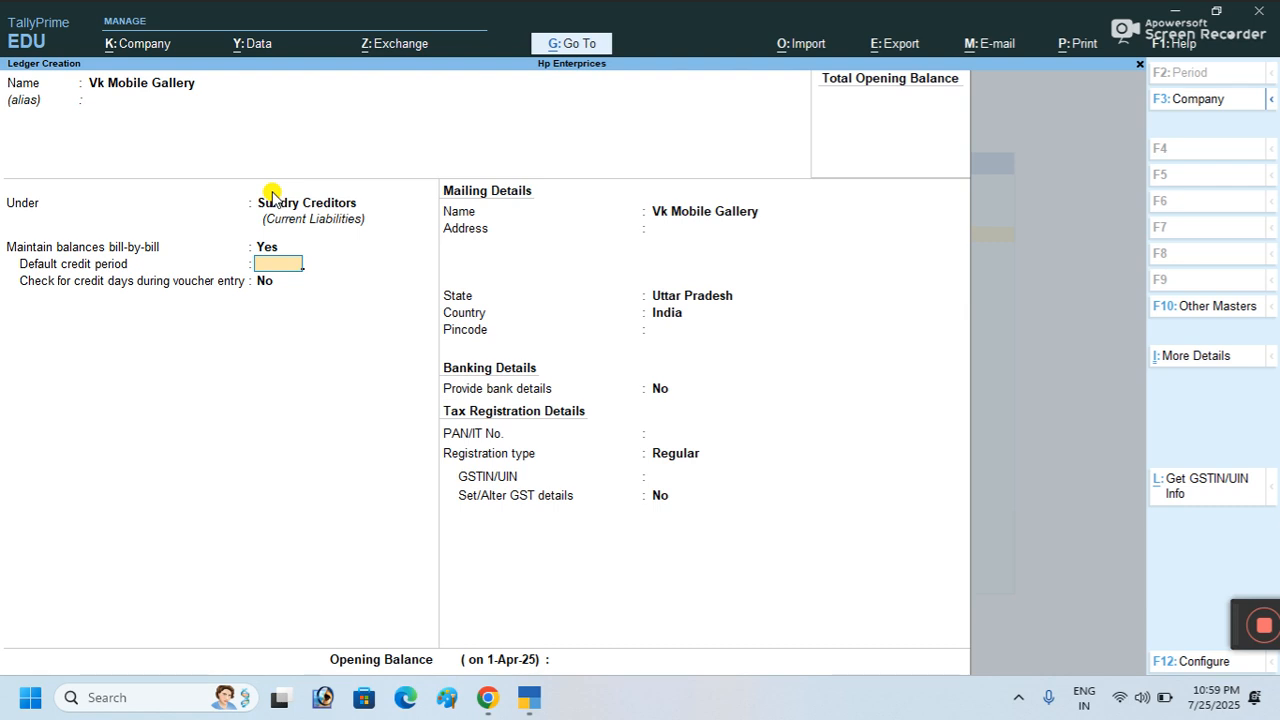
{"action": "key", "text": "Return"}
{"action": "key", "text": "Return"}
{"action": "key", "text": "Return"}
{"action": "key", "text": "Return"}
{"action": "key", "text": "Return"}
{"action": "key", "text": "Return"}
{"action": "key", "text": "Return"}
{"action": "key", "text": "Return"}
{"action": "key", "text": "Return"}
{"action": "key", "text": "Return"}
{"action": "key", "text": "Return"}
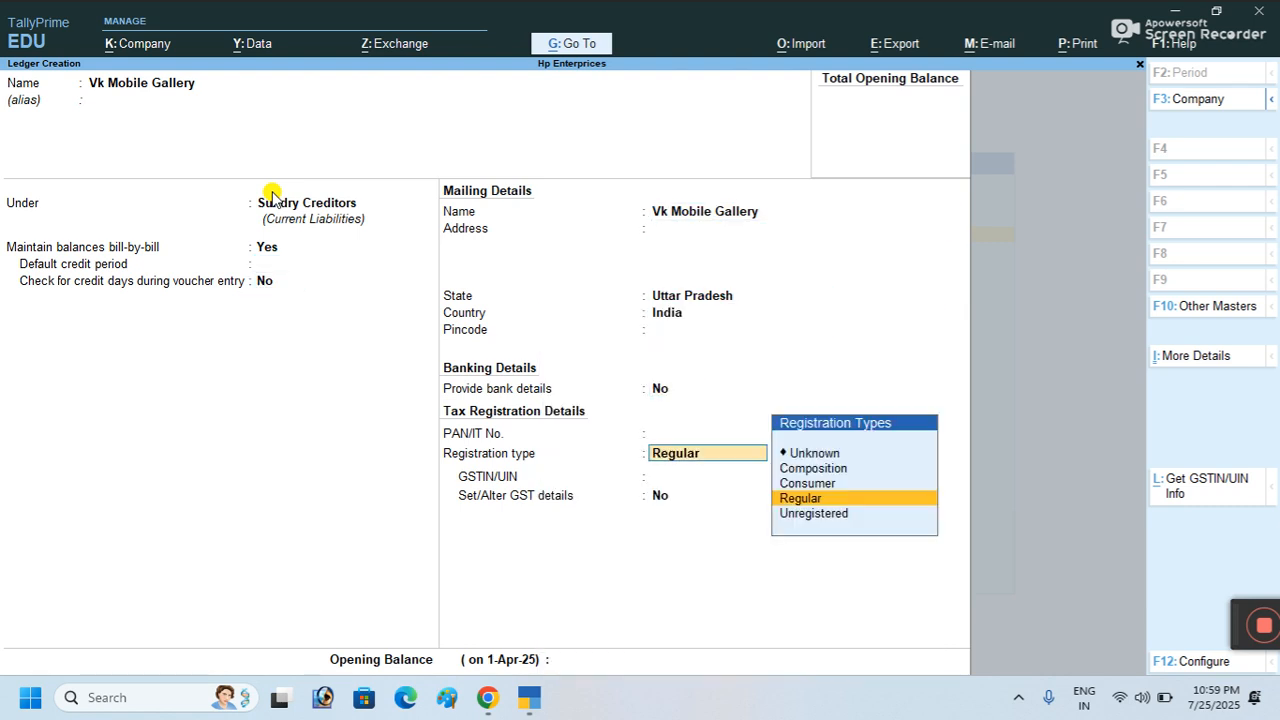
{"action": "key", "text": "Return"}
{"action": "key", "text": "Return"}
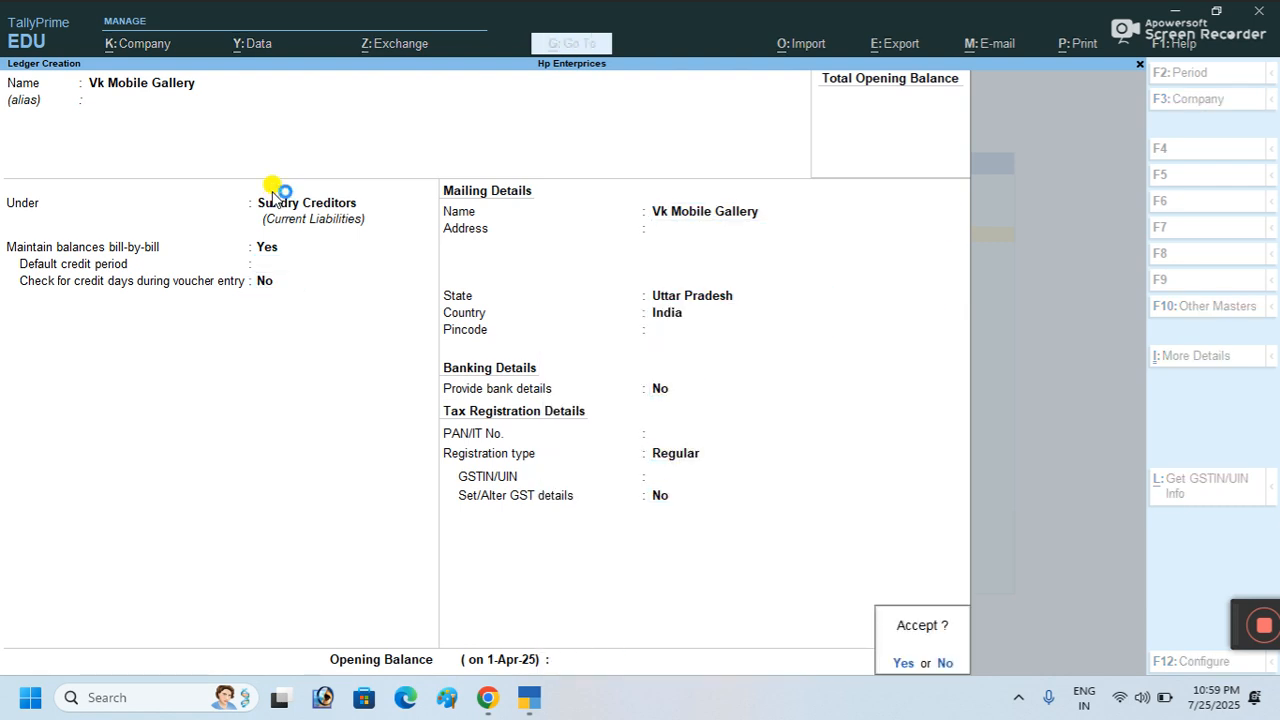
{"action": "left_click", "coordinate": [900, 663]}
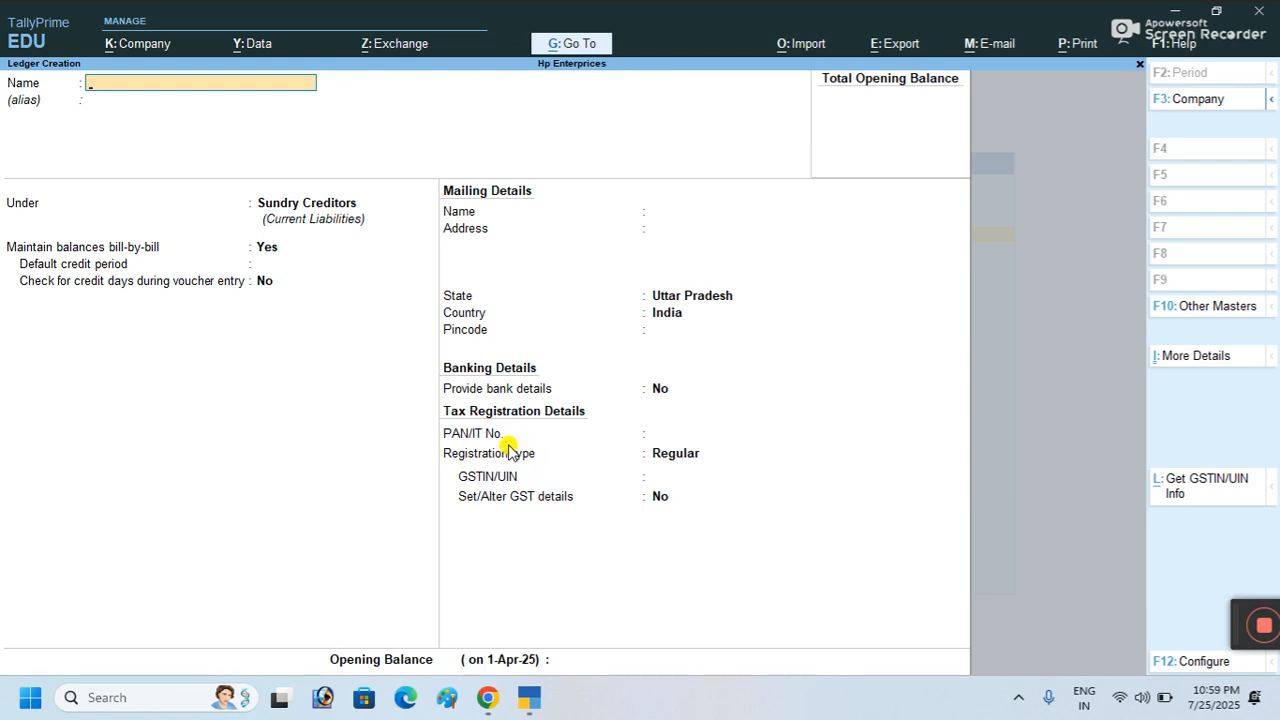
{"action": "key", "text": "Escape"}
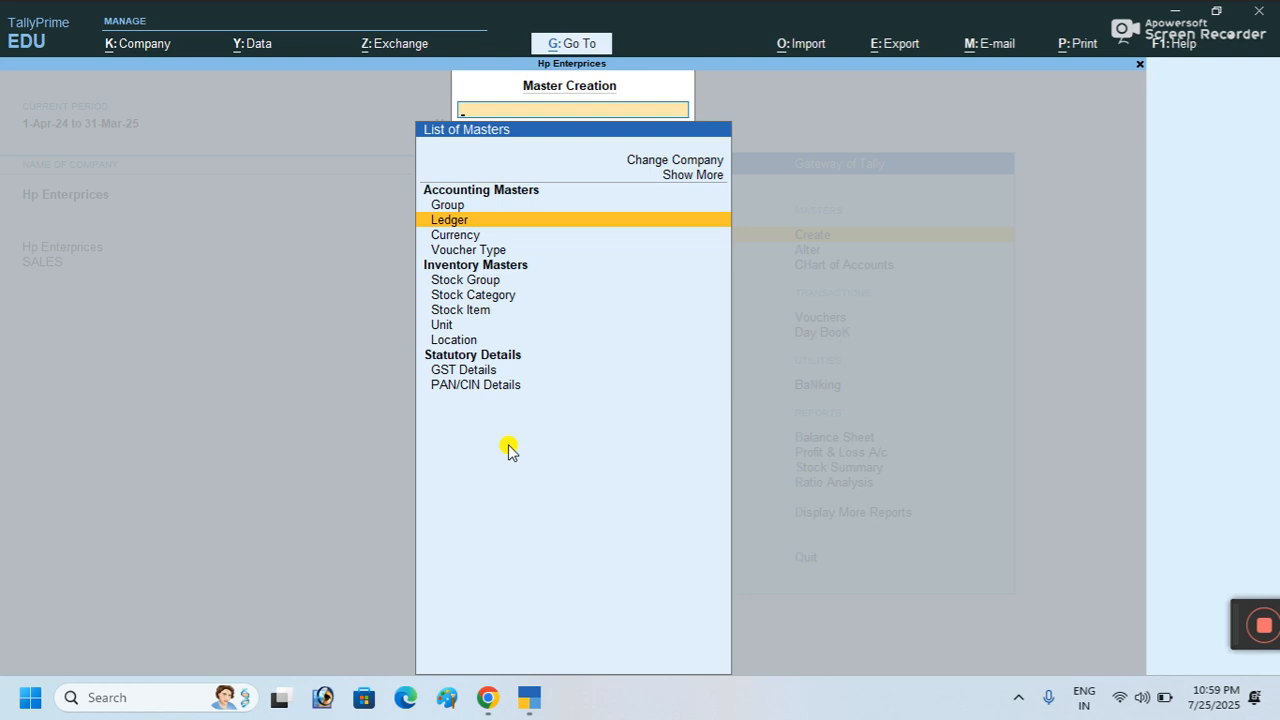
Step: Create unit 'pcs' with formal name 'Pices' and quantity code PCS-PIECES
{"action": "key", "text": "Down"}
{"action": "key", "text": "Down"}
{"action": "key", "text": "Down"}
{"action": "key", "text": "Down"}
{"action": "key", "text": "Down"}
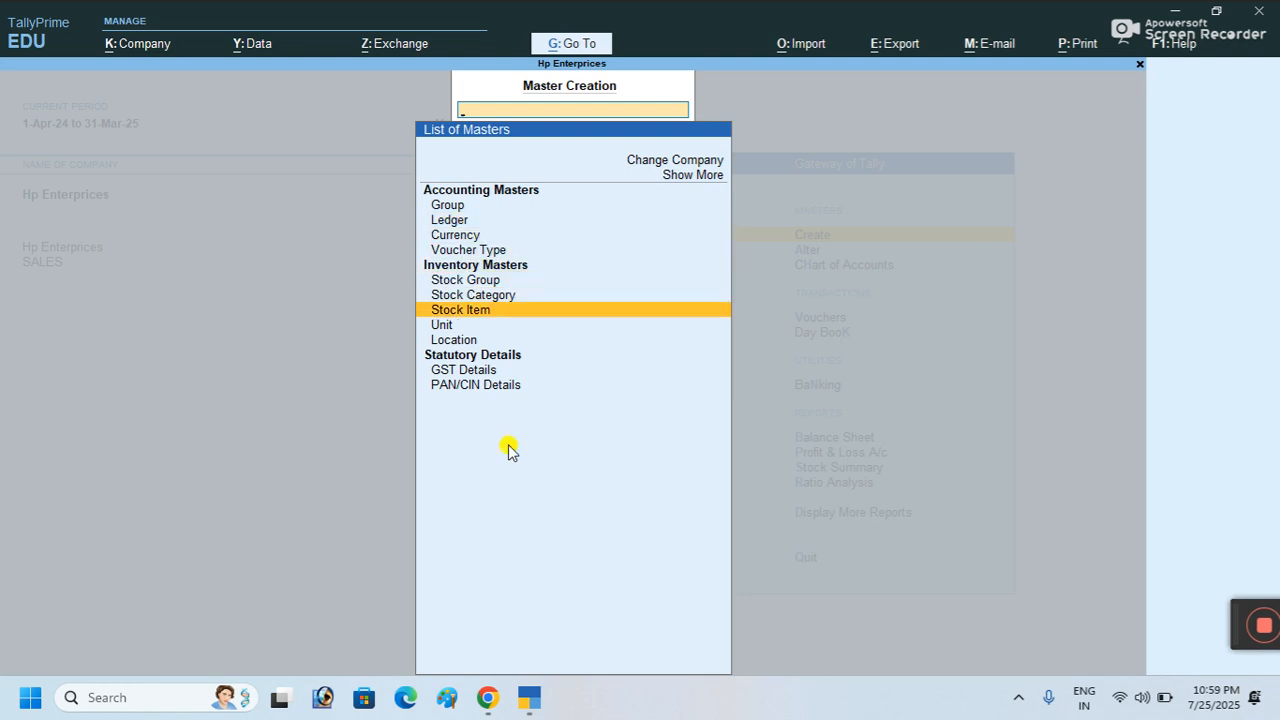
{"action": "key", "text": "Down"}
{"action": "key", "text": "Return"}
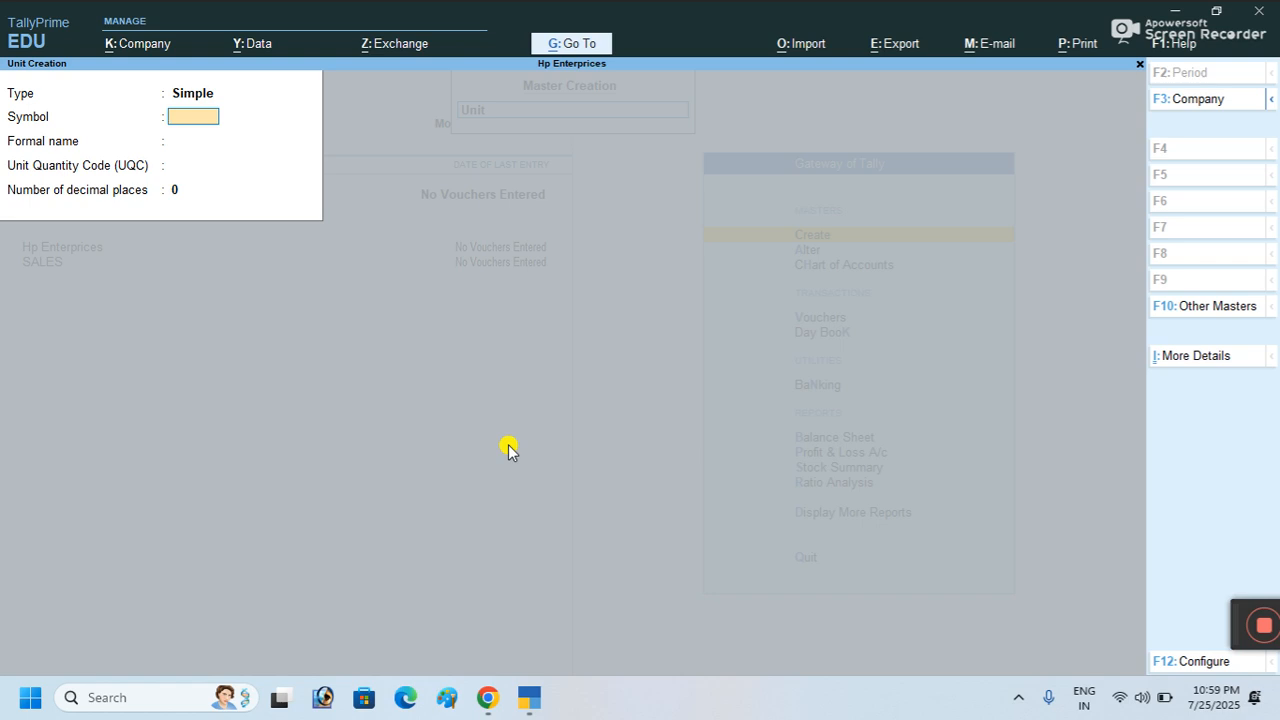
{"action": "type", "text": "pcs"}
{"action": "key", "text": "Return"}
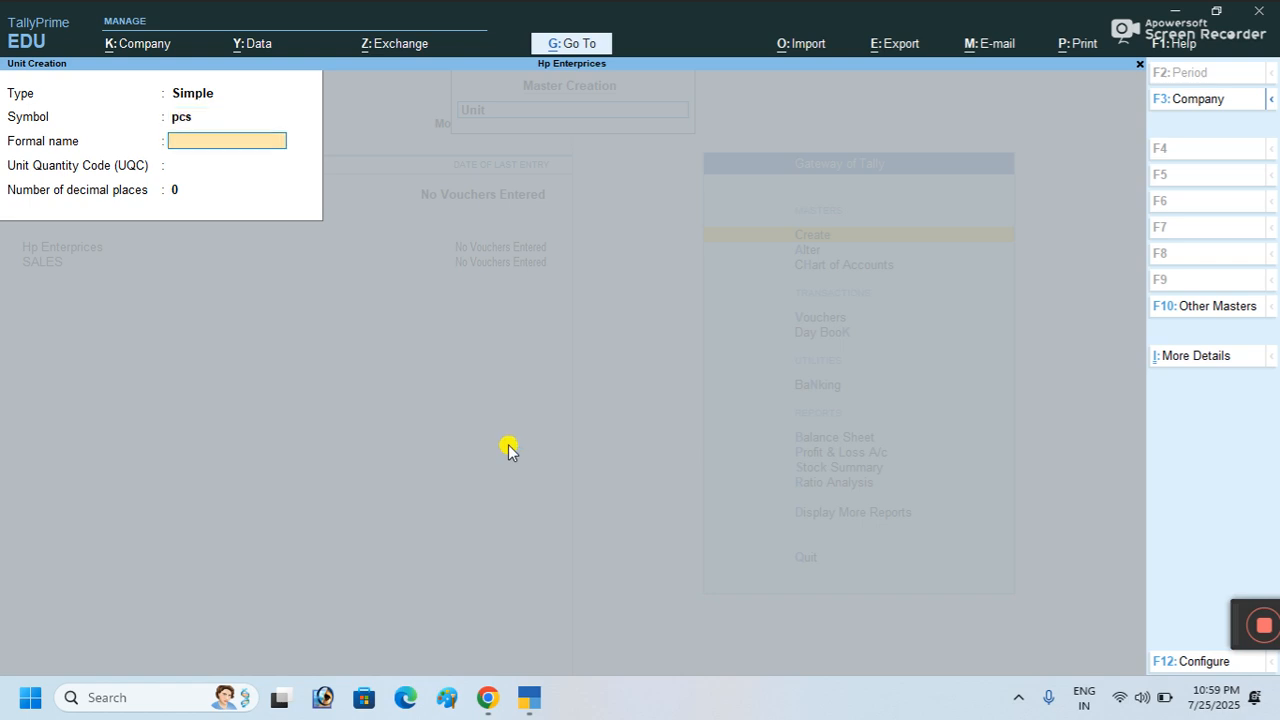
{"action": "type", "text": "Pices"}
{"action": "key", "text": "Return"}
{"action": "type", "text": "pi"}
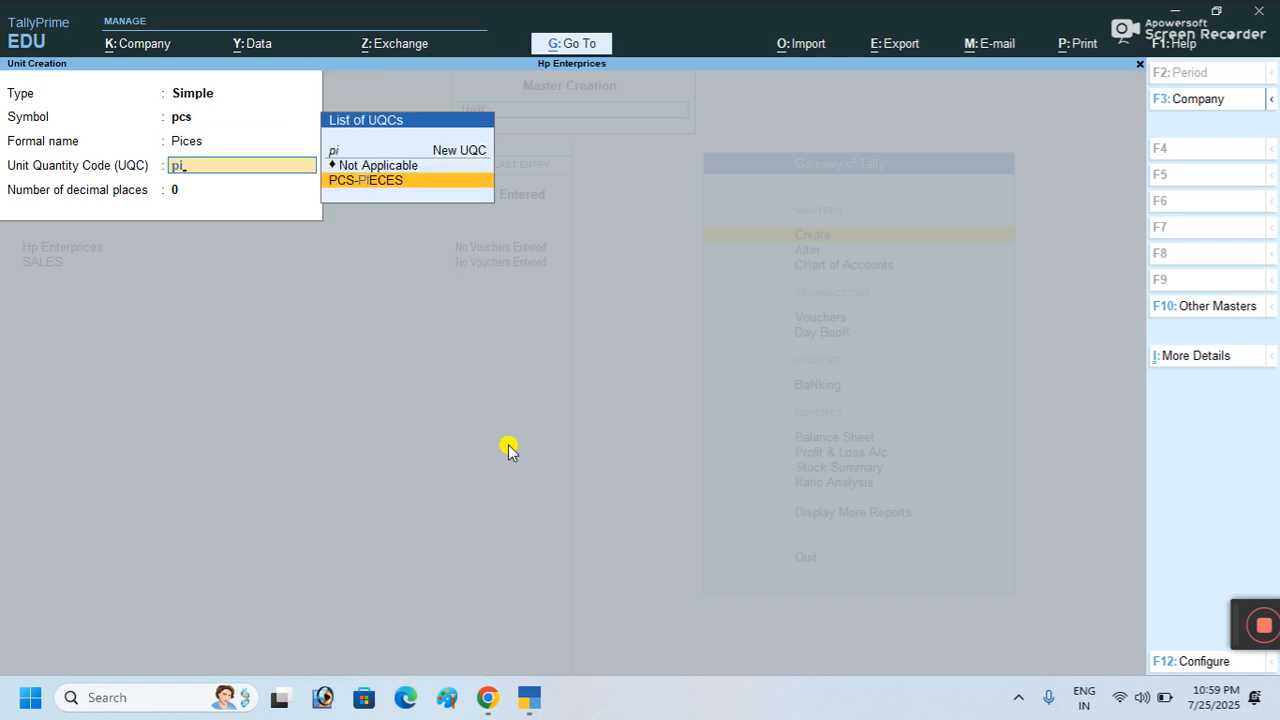
{"action": "key", "text": "Return"}
{"action": "key", "text": "Return"}
{"action": "key", "text": "Return"}
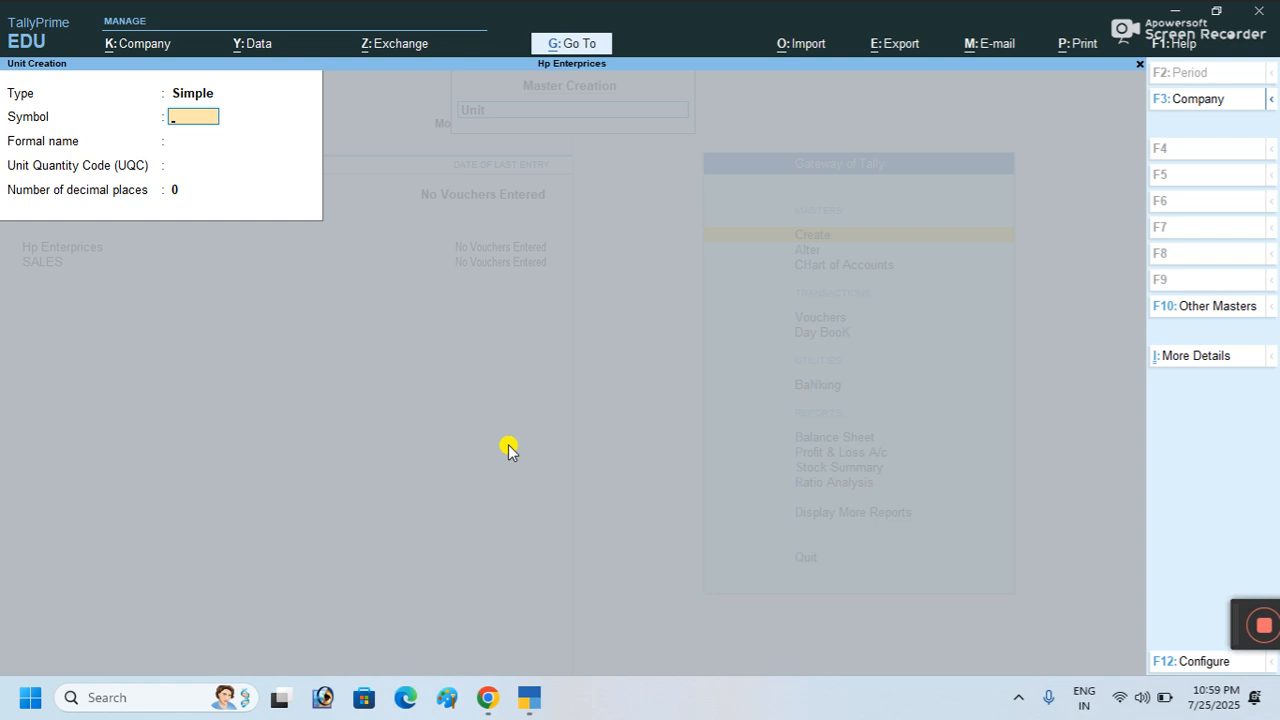
{"action": "key", "text": "Escape"}
Step: Create stock item 'Samsung Mobile' under Primary, measured in pcs
{"action": "key", "text": "Return"}
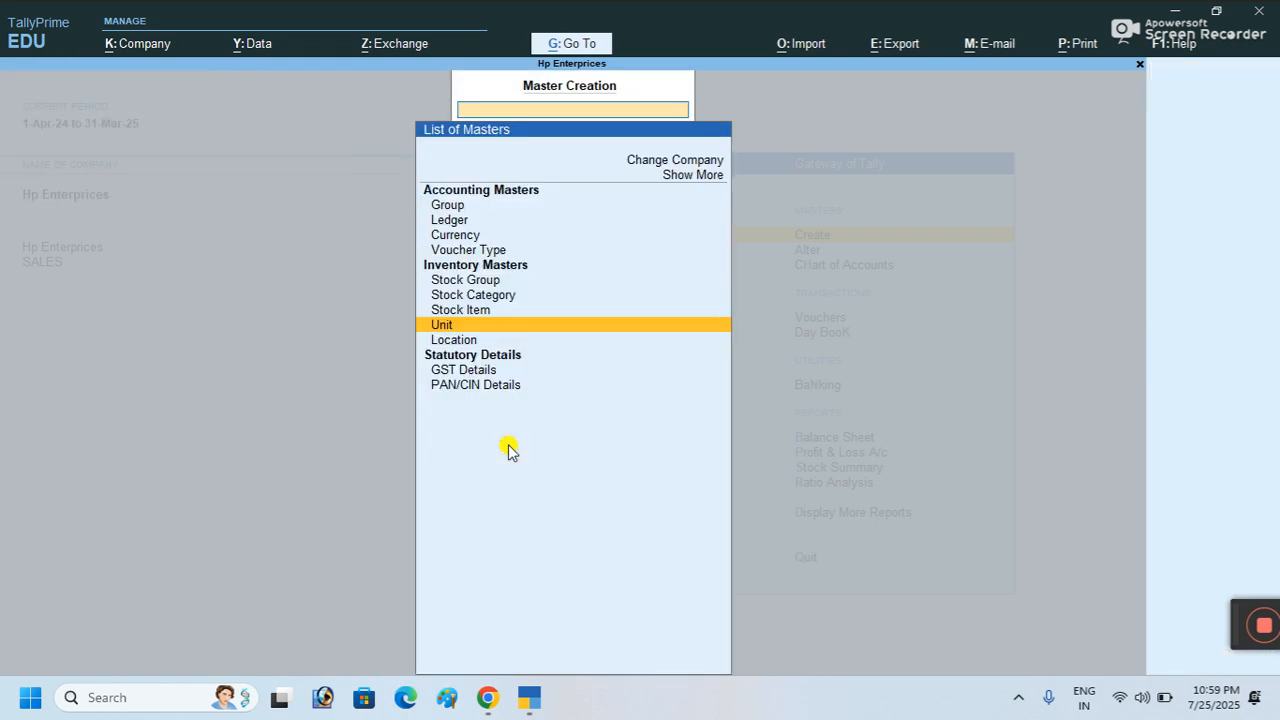
{"action": "key", "text": "Up"}
{"action": "key", "text": "Up"}
{"action": "key", "text": "Down"}
{"action": "key", "text": "Return"}
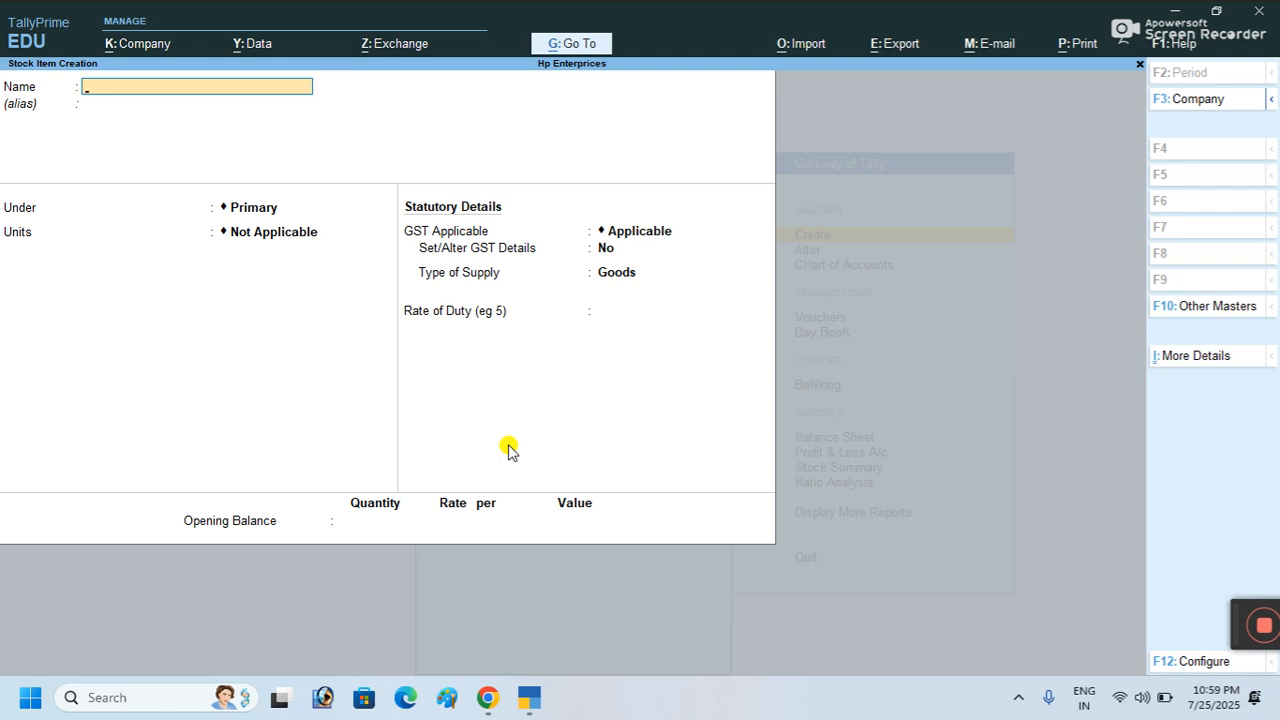
{"action": "type", "text": "Mob"}
{"action": "key", "text": "BackSpace"}
{"action": "key", "text": "BackSpace"}
{"action": "key", "text": "BackSpace"}
{"action": "type", "text": "Samung Mobile"}
{"action": "key", "text": "Return"}
{"action": "key", "text": "Return"}
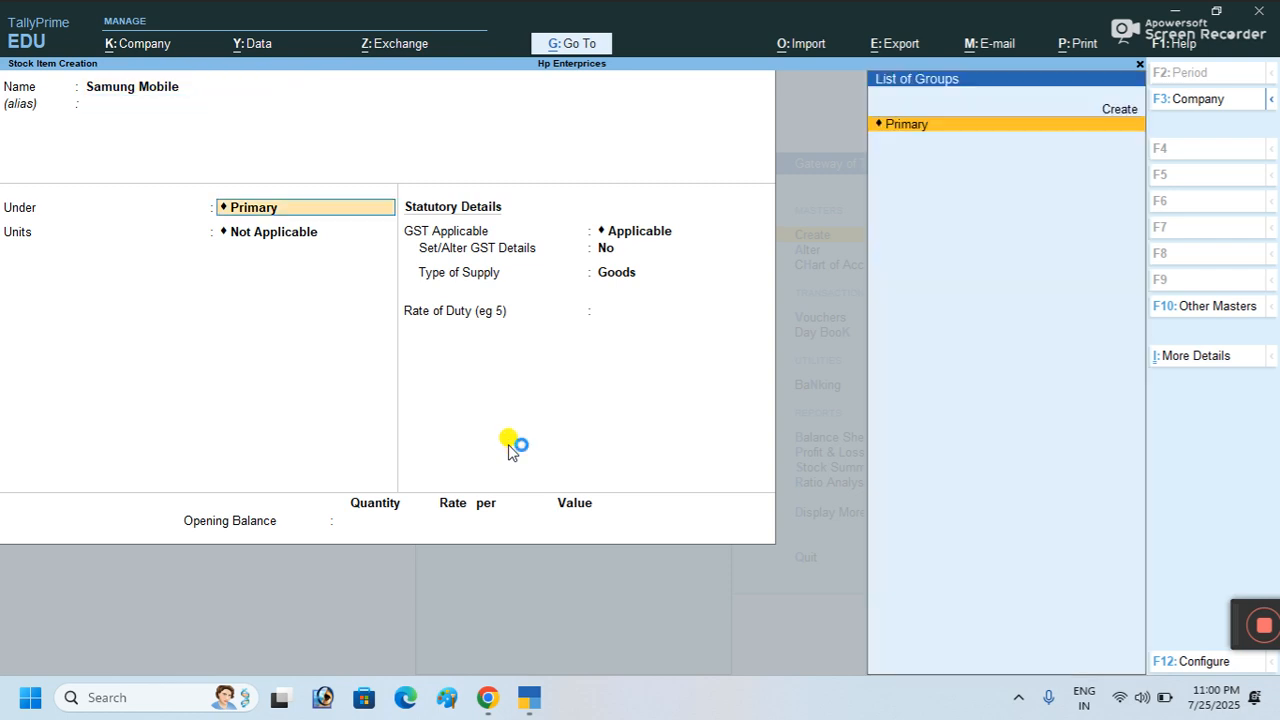
{"action": "key", "text": "Return"}
{"action": "key", "text": "Down"}
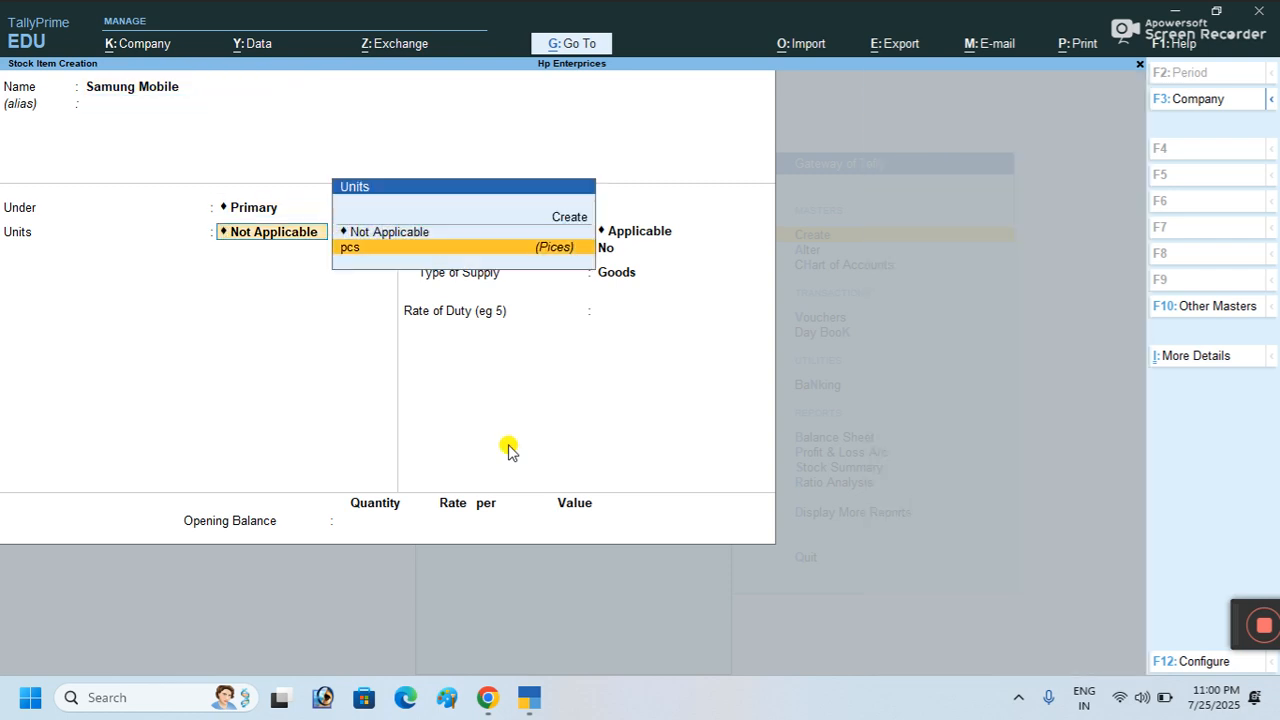
{"action": "key", "text": "Return"}
{"action": "key", "text": "Return"}
{"action": "key", "text": "Return"}
{"action": "key", "text": "Return"}
{"action": "key", "text": "Return"}
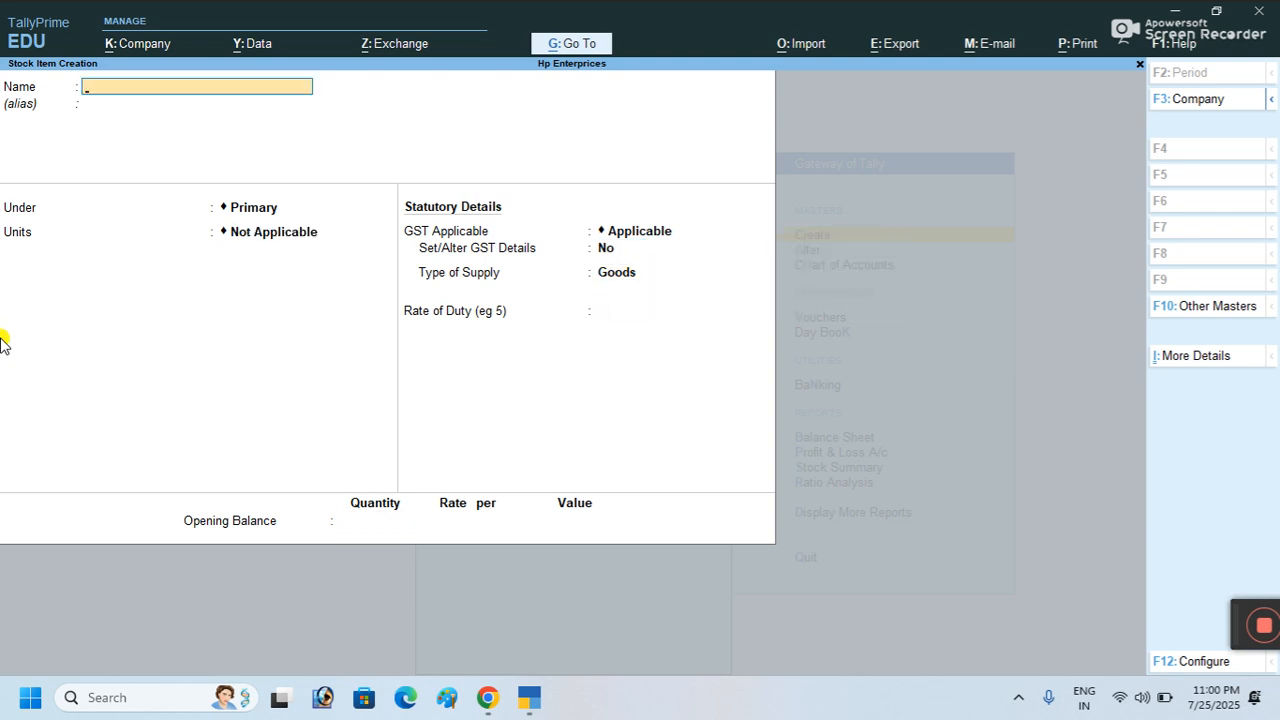
Step: Create stock items 'Ear Phone' and 'Head Phone' under Primary, measured in pcs
{"action": "type", "text": "Ea"}
{"action": "type", "text": "r Phone"}
{"action": "key", "text": "Return"}
{"action": "key", "text": "Return"}
{"action": "key", "text": "Return"}
{"action": "key", "text": "Down"}
{"action": "key", "text": "Return"}
{"action": "key", "text": "Return"}
{"action": "key", "text": "Return"}
{"action": "key", "text": "Return"}
{"action": "key", "text": "Return"}
{"action": "key", "text": "Return"}
{"action": "type", "text": "Head Phone"}
{"action": "key", "text": "Return"}
{"action": "key", "text": "Return"}
{"action": "key", "text": "Return"}
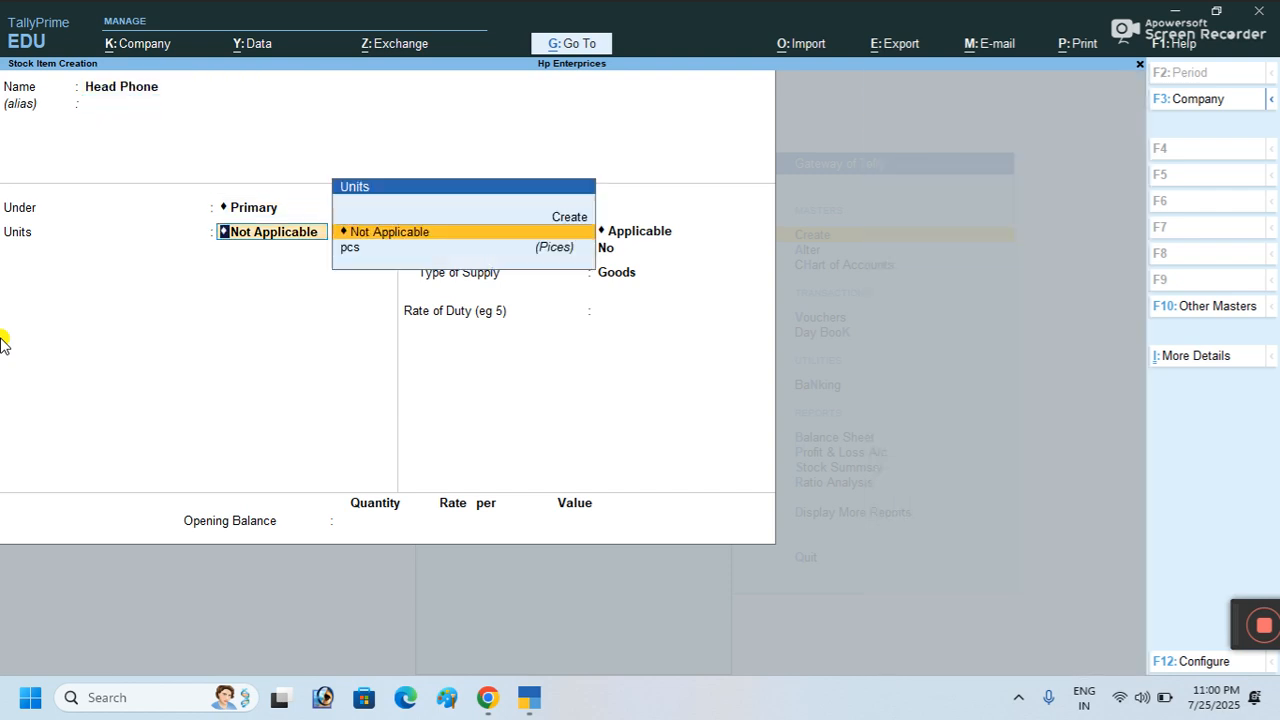
{"action": "key", "text": "Down"}
{"action": "key", "text": "Return"}
{"action": "key", "text": "Return"}
{"action": "key", "text": "Return"}
{"action": "key", "text": "Return"}
{"action": "key", "text": "Return"}
{"action": "key", "text": "Return"}
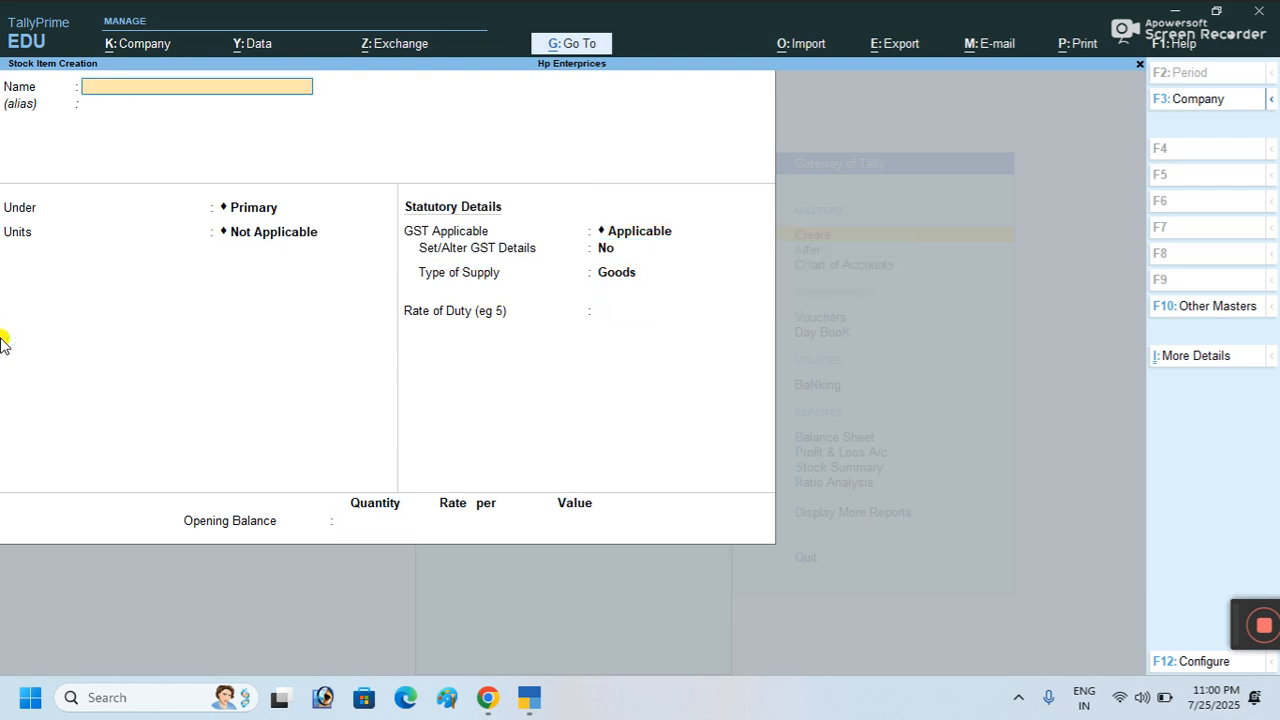
Step: Quit stock item creation and return to the Gateway of Tally
{"action": "key", "text": "Escape"}
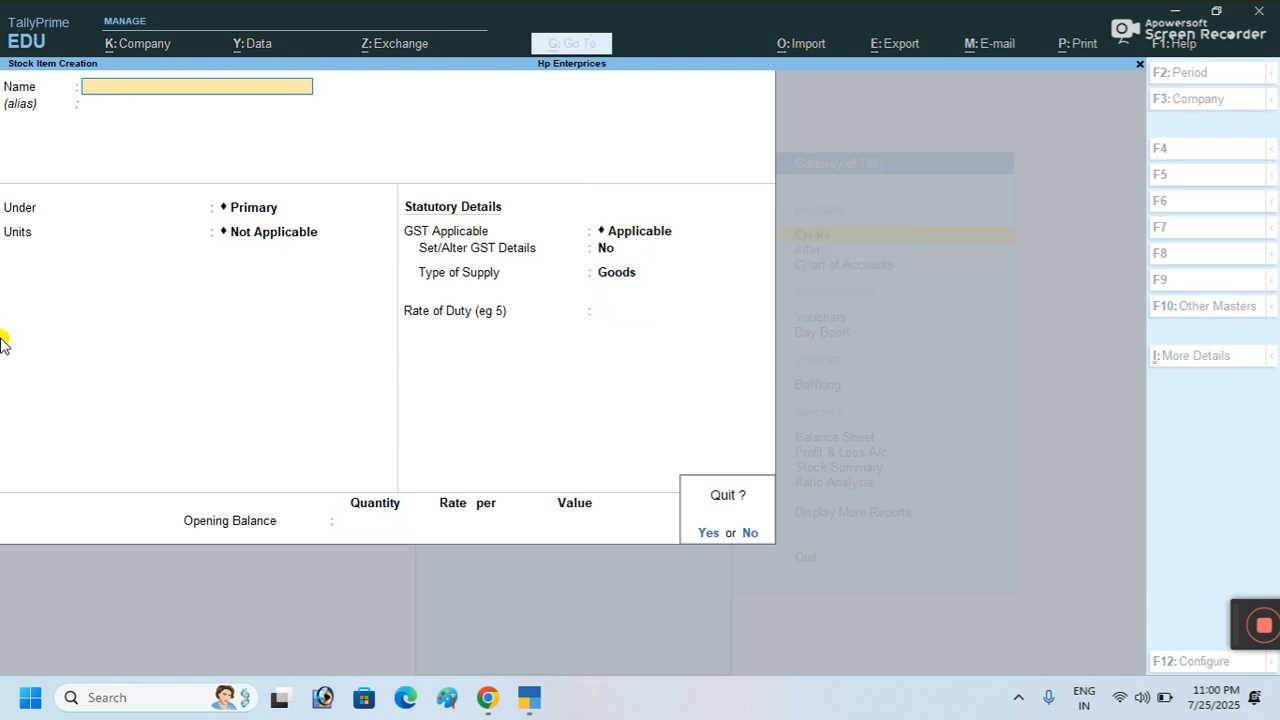
{"action": "key", "text": "y"}
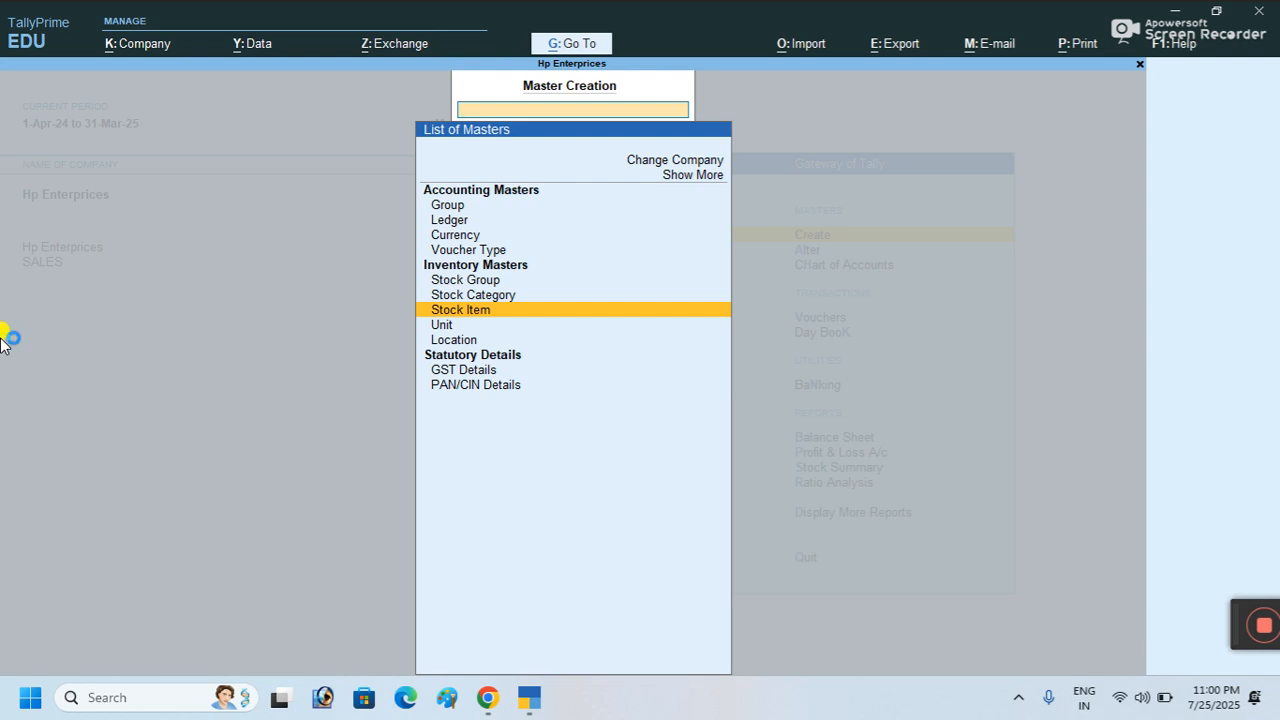
{"action": "key", "text": "space"}
{"action": "key", "text": "space"}
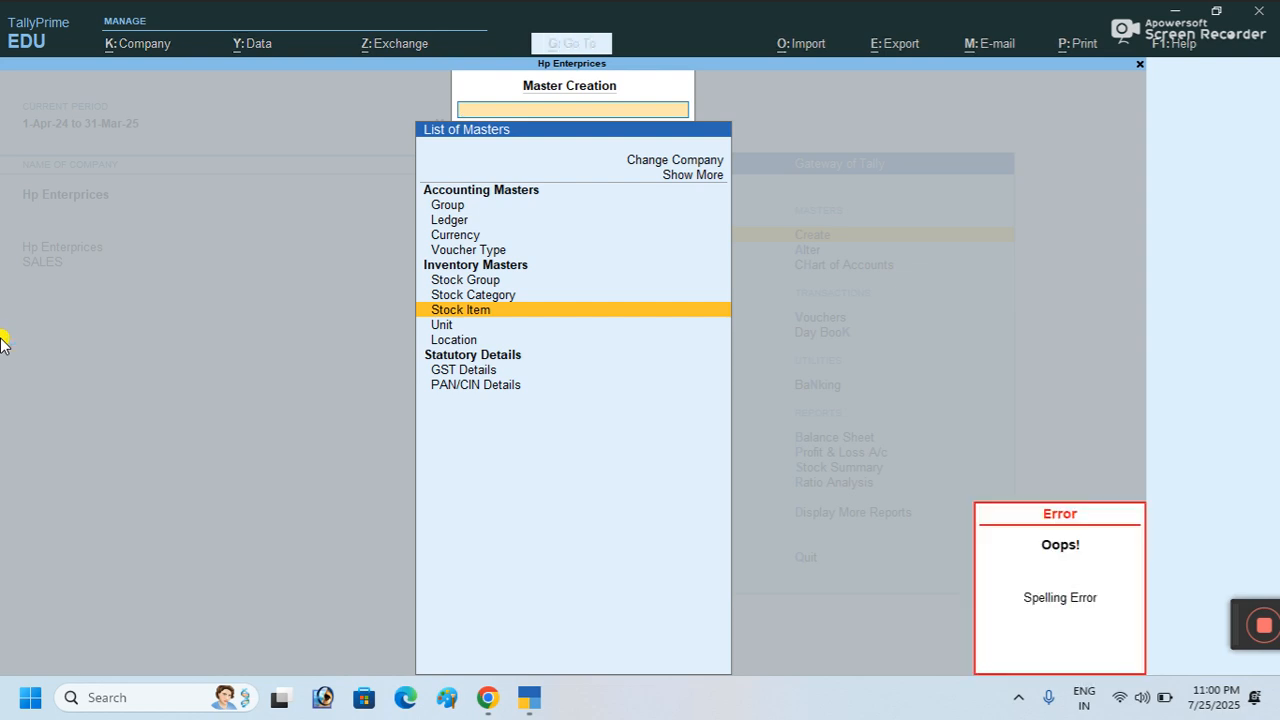
{"action": "key", "text": "Escape"}
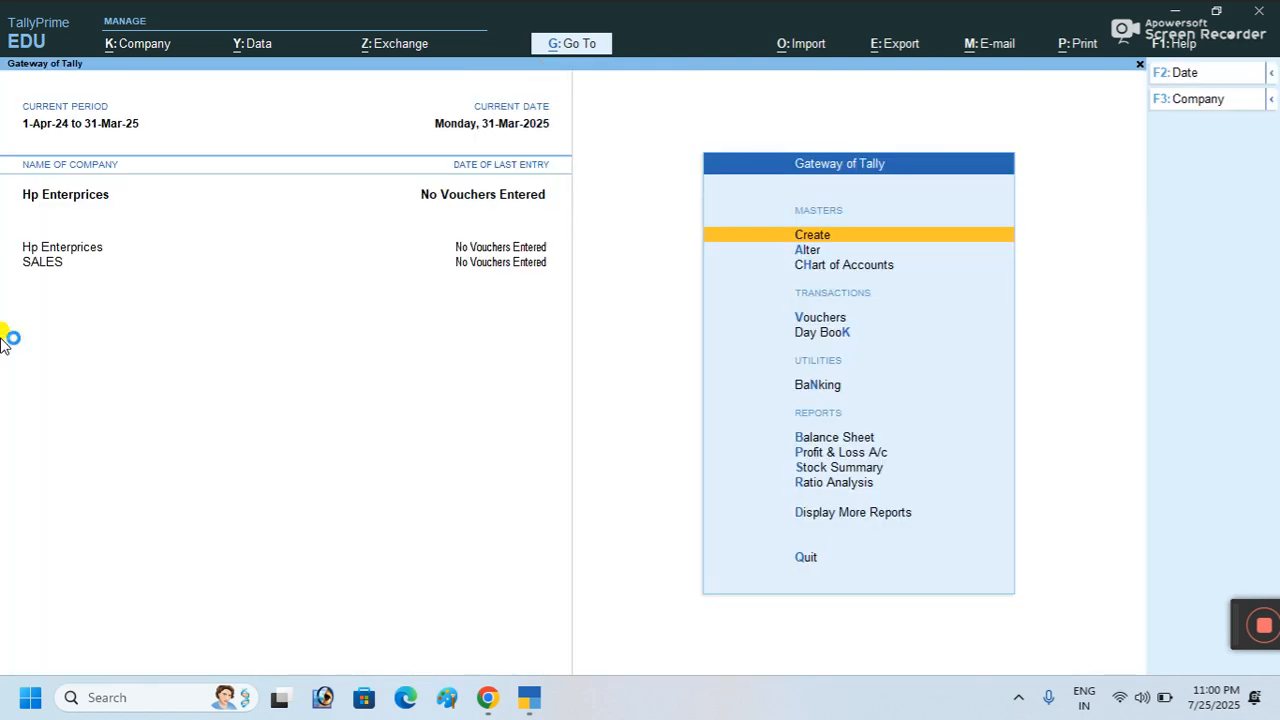
Step: Open voucher entry from the Gateway and switch the voucher type to Purchase
{"action": "key", "text": "Down"}
{"action": "key", "text": "Down"}
{"action": "key", "text": "Down"}
{"action": "key", "text": "Down"}
{"action": "key", "text": "Up"}
{"action": "key", "text": "Return"}
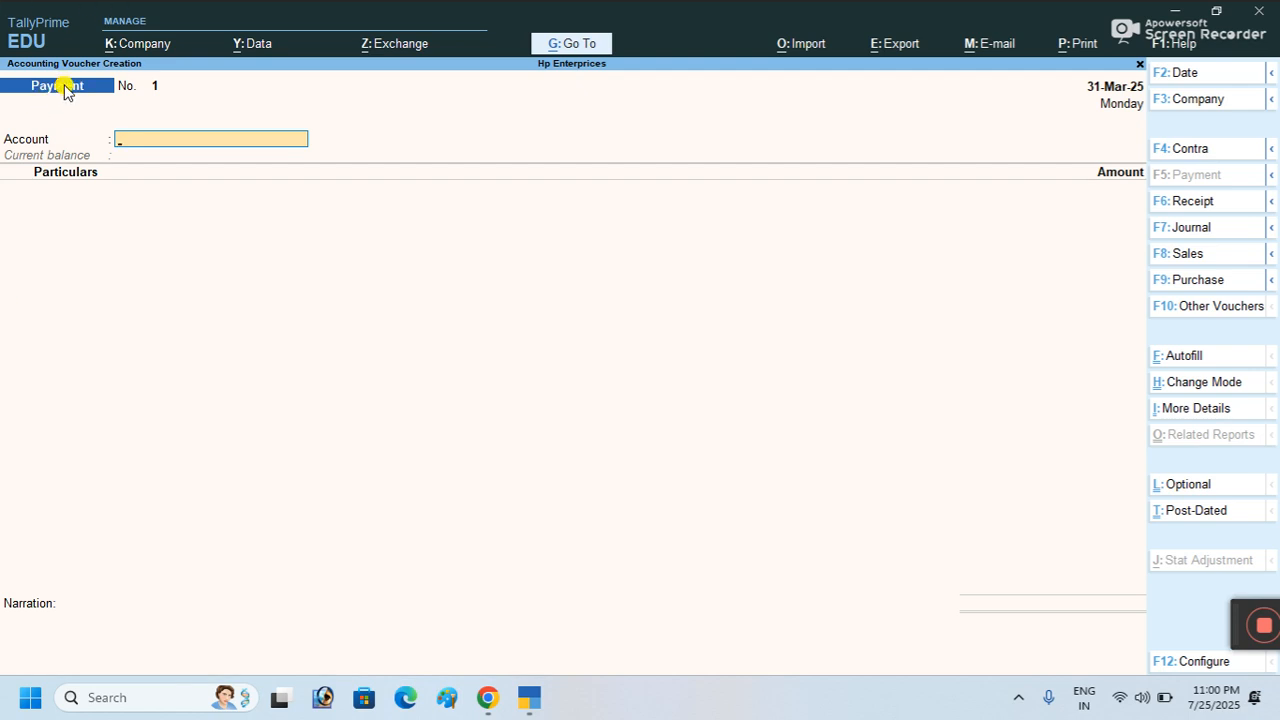
{"action": "key", "text": "F9"}
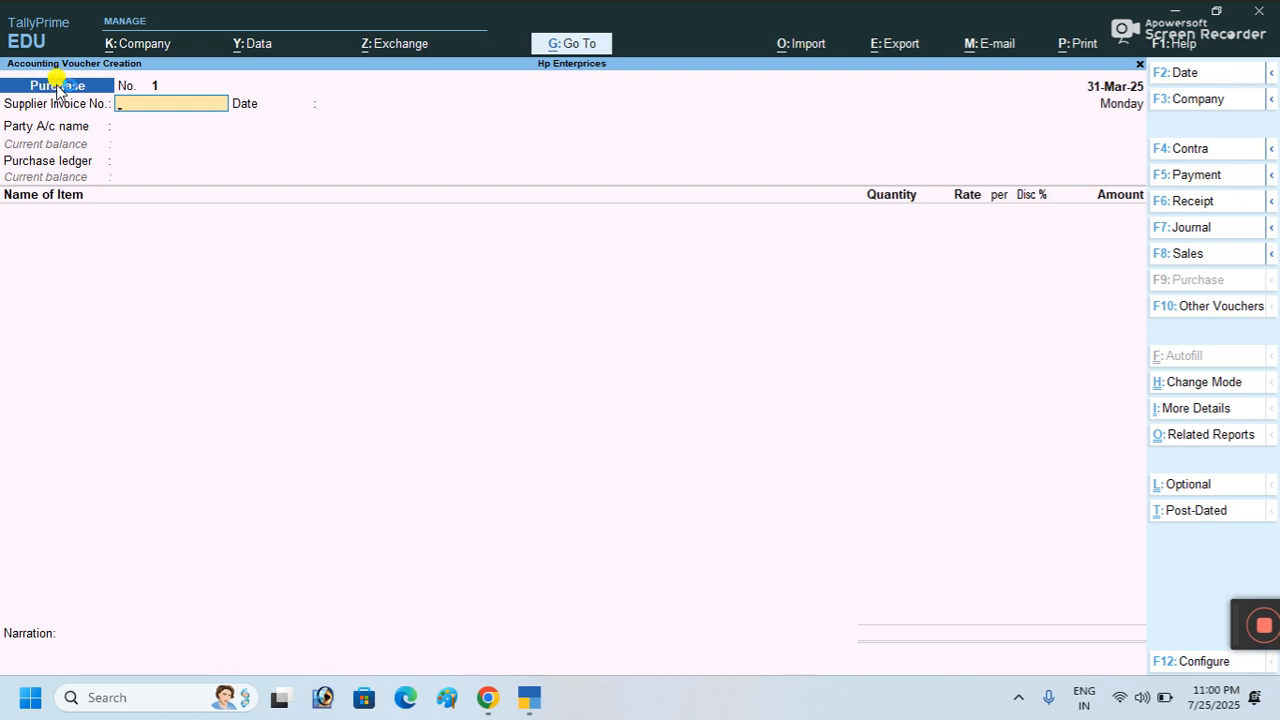
Step: Enter supplier invoice n9, choose party Vk Mobile Gallery, and accept the Purchase ledger
{"action": "type", "text": "n9"}
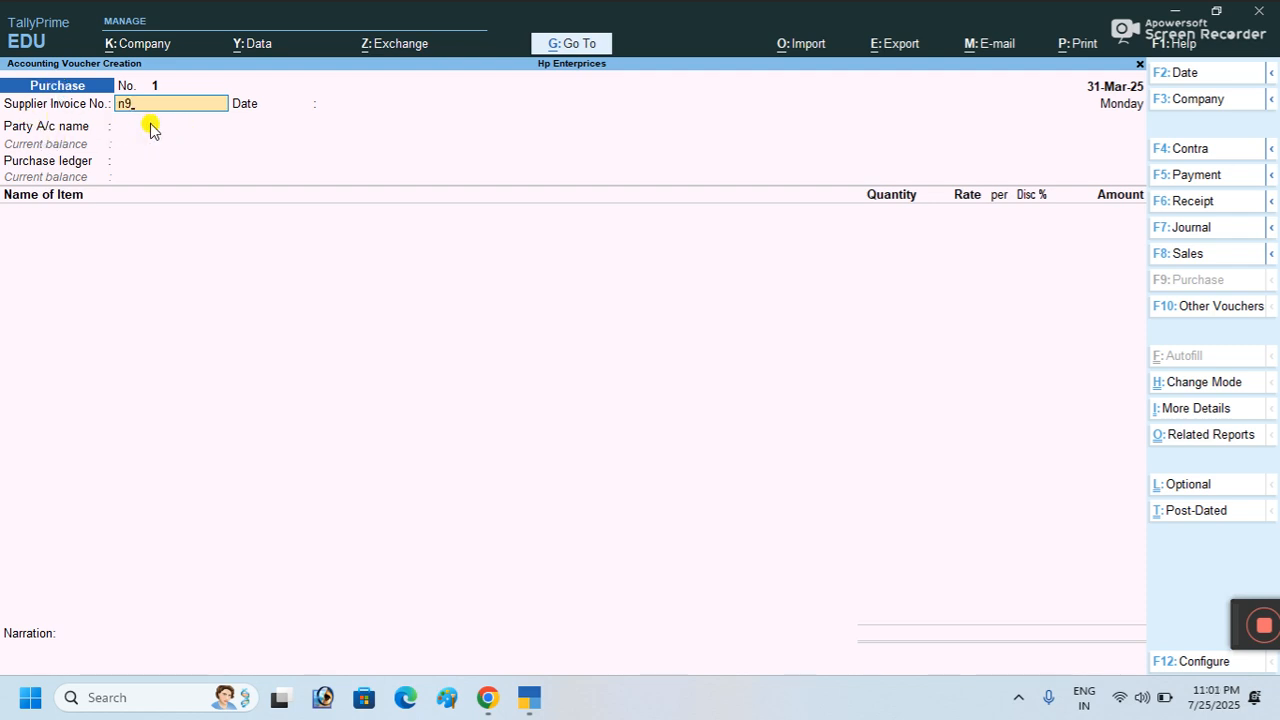
{"action": "key", "text": "Return"}
{"action": "key", "text": "Return"}
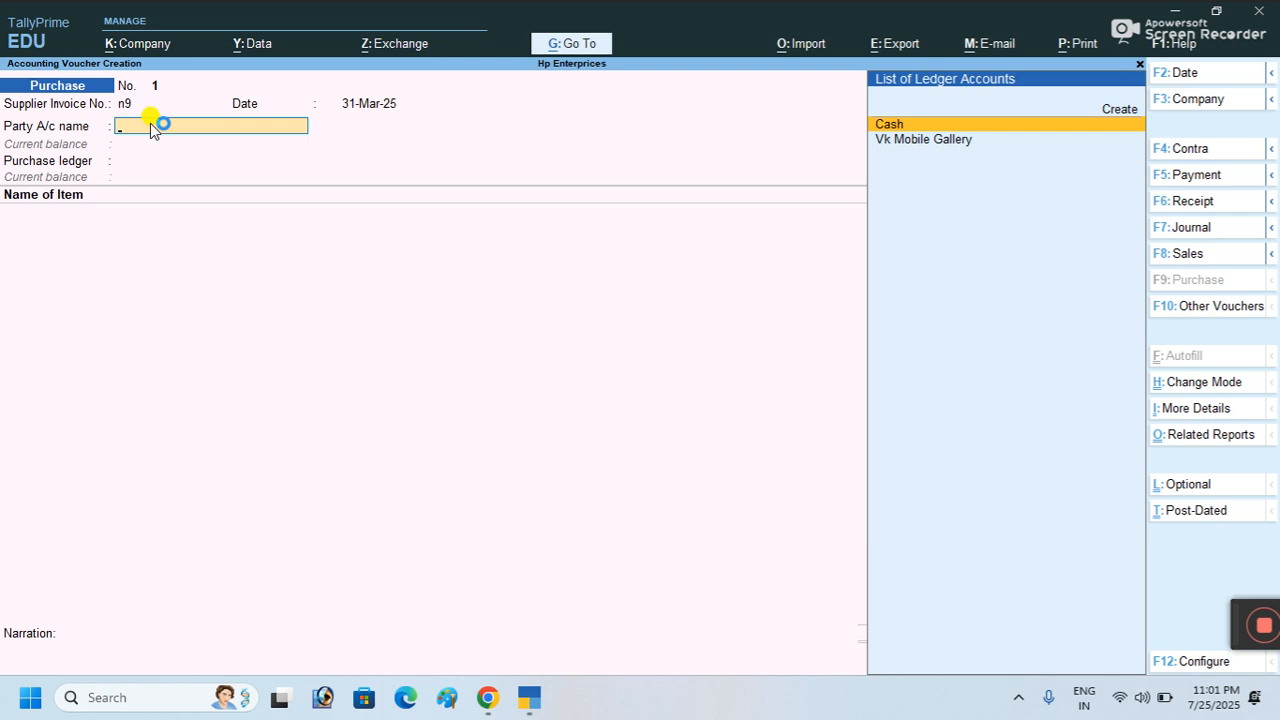
{"action": "key", "text": "Down"}
{"action": "key", "text": "Return"}
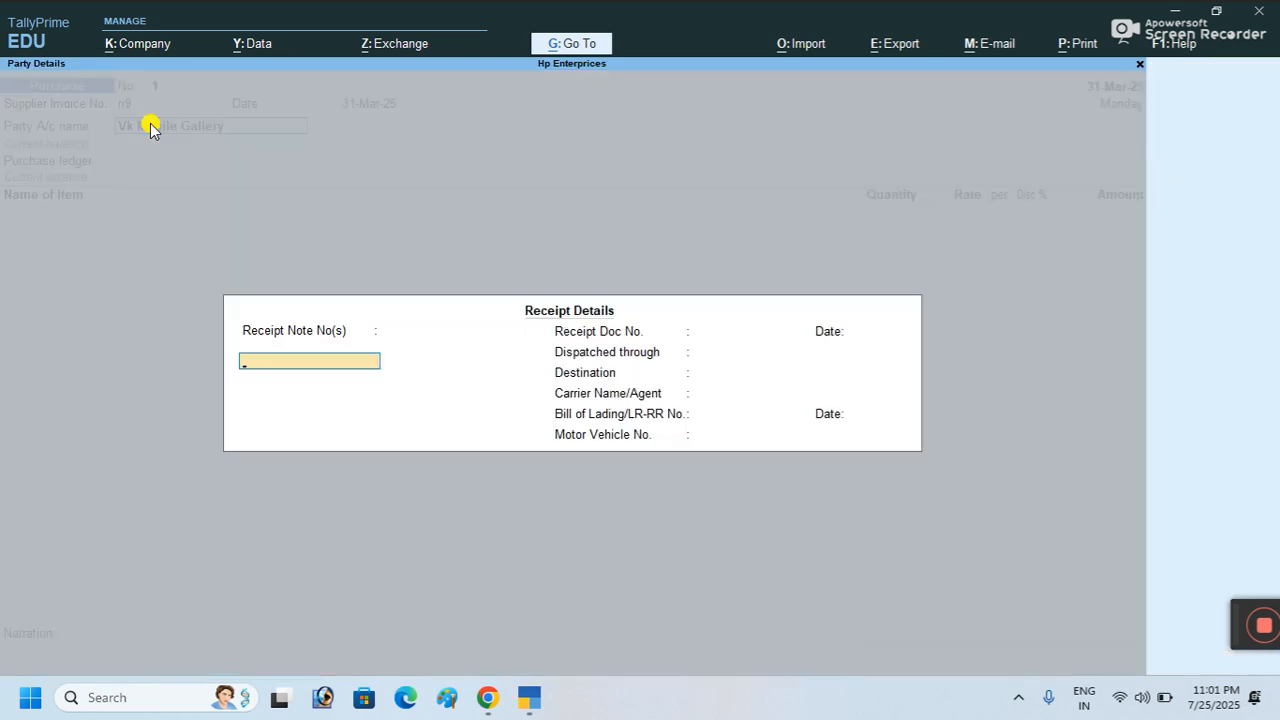
{"action": "key", "text": "Return"}
{"action": "key", "text": "Return"}
{"action": "key", "text": "Return"}
{"action": "key", "text": "Return"}
{"action": "key", "text": "Return"}
{"action": "key", "text": "Return"}
{"action": "key", "text": "Return"}
{"action": "key", "text": "Return"}
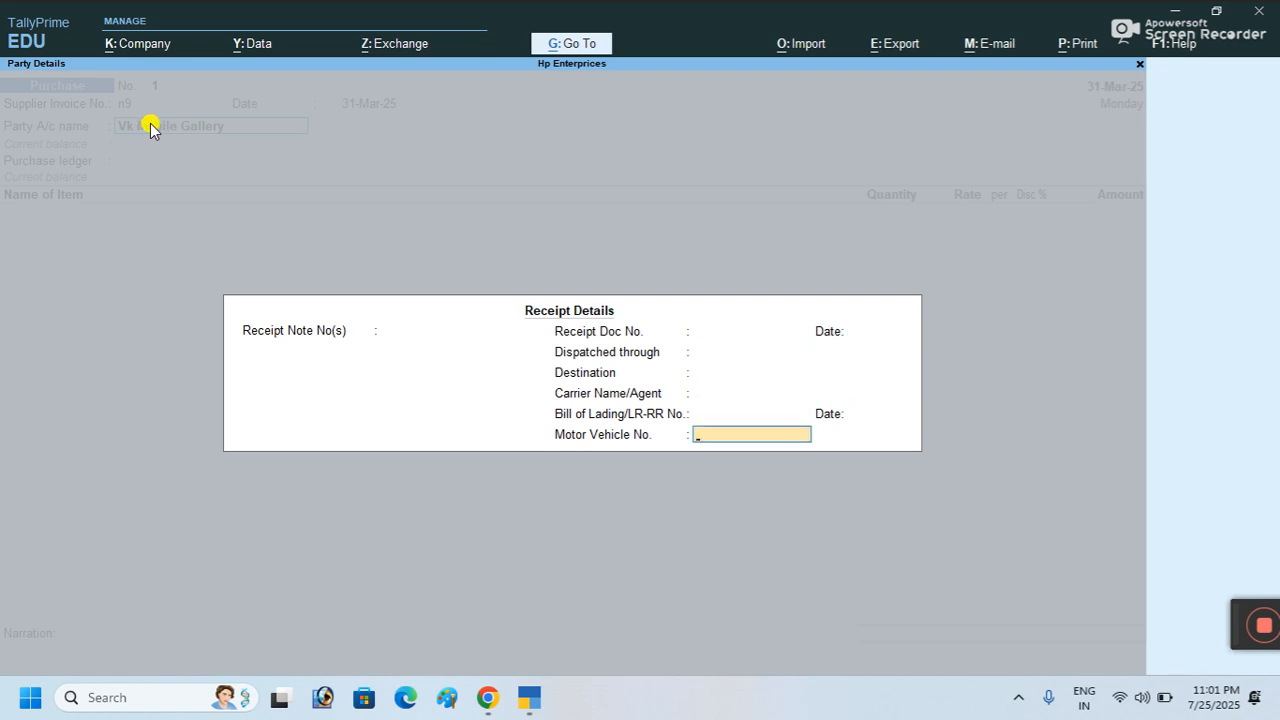
{"action": "key", "text": "Return"}
{"action": "key", "text": "Return"}
{"action": "key", "text": "Return"}
{"action": "key", "text": "Return"}
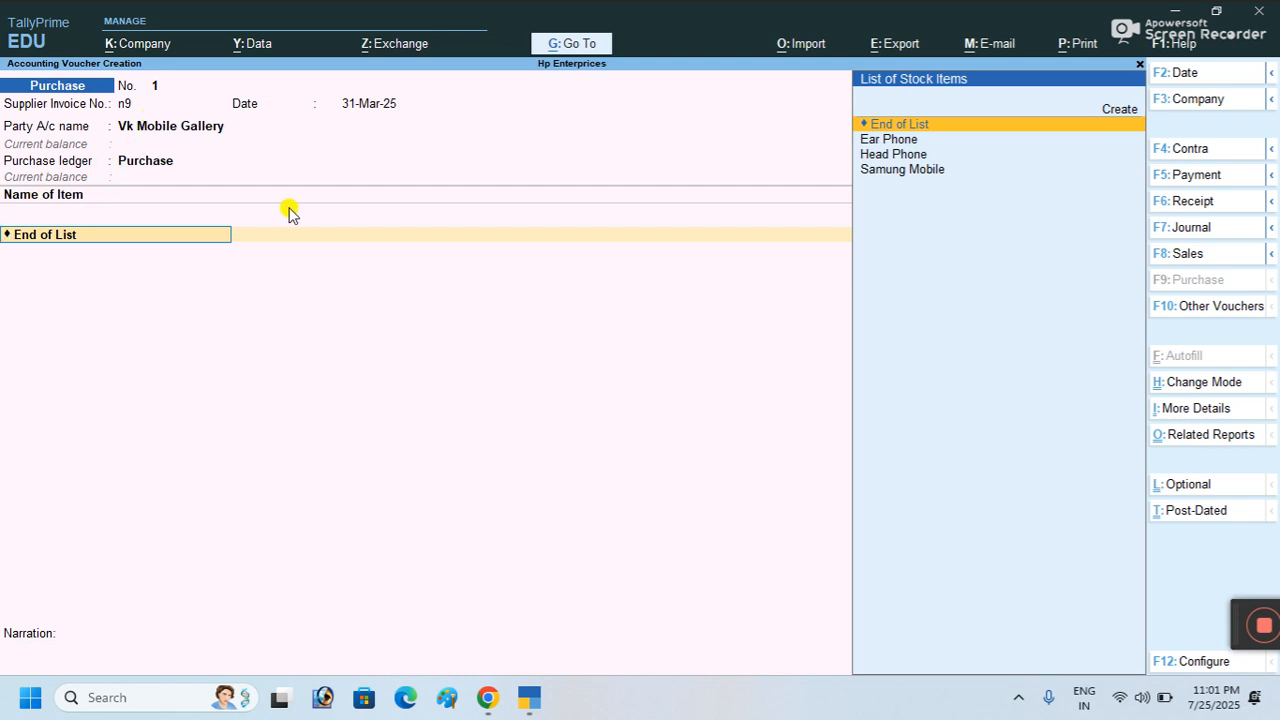
Step: Add Samsung Mobile as the first item line: 50 pcs at a rate of 500 per pcs
{"action": "key", "text": "Down"}
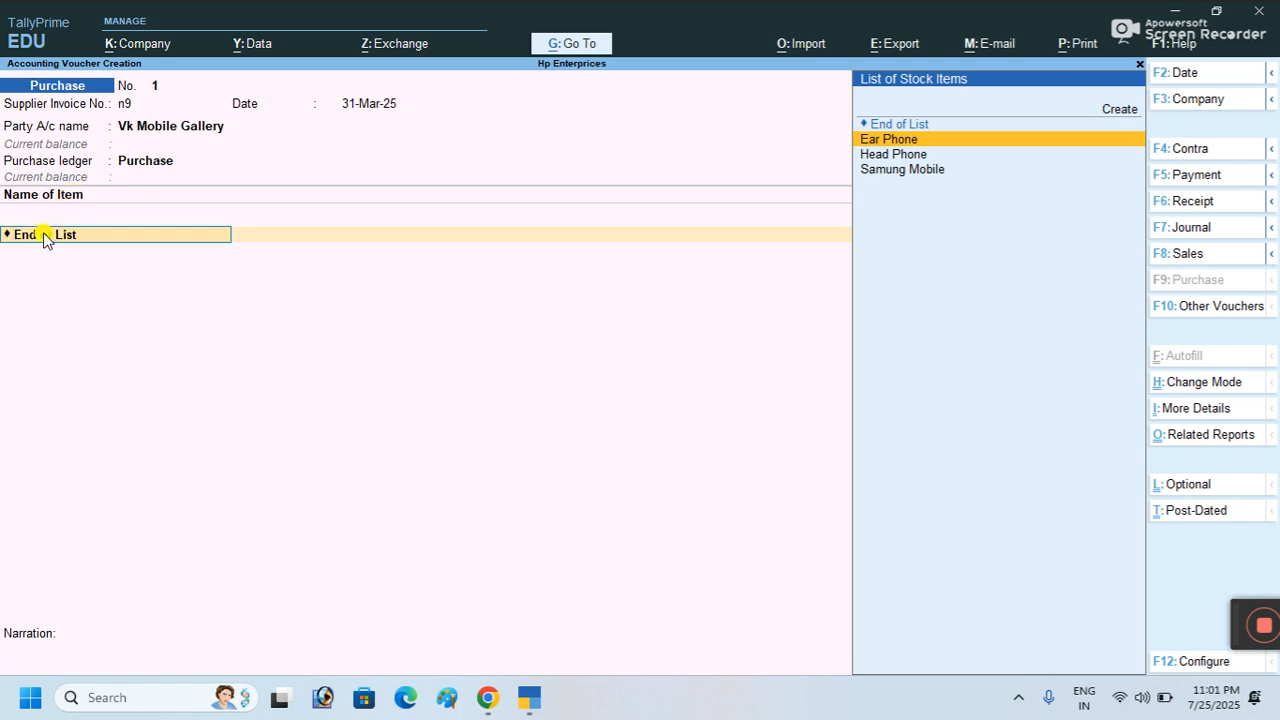
{"action": "key", "text": "Down"}
{"action": "key", "text": "Down"}
{"action": "key", "text": "Return"}
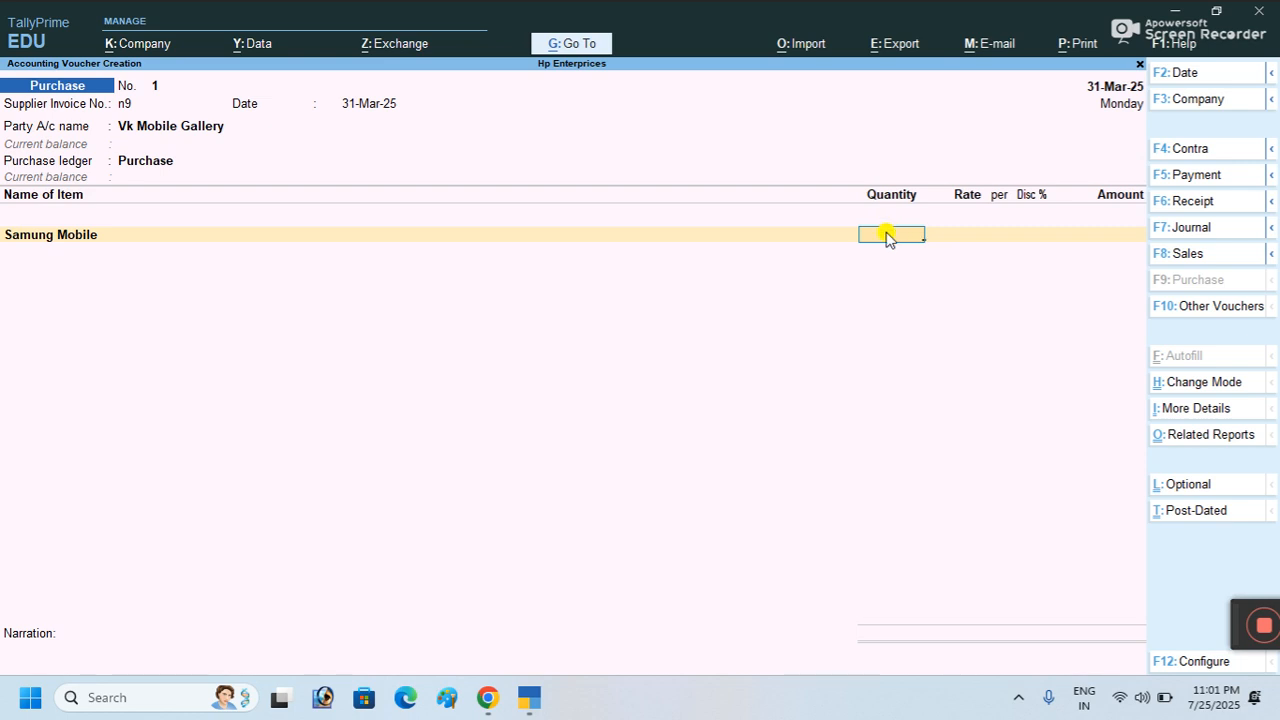
{"action": "type", "text": "50"}
{"action": "key", "text": "Return"}
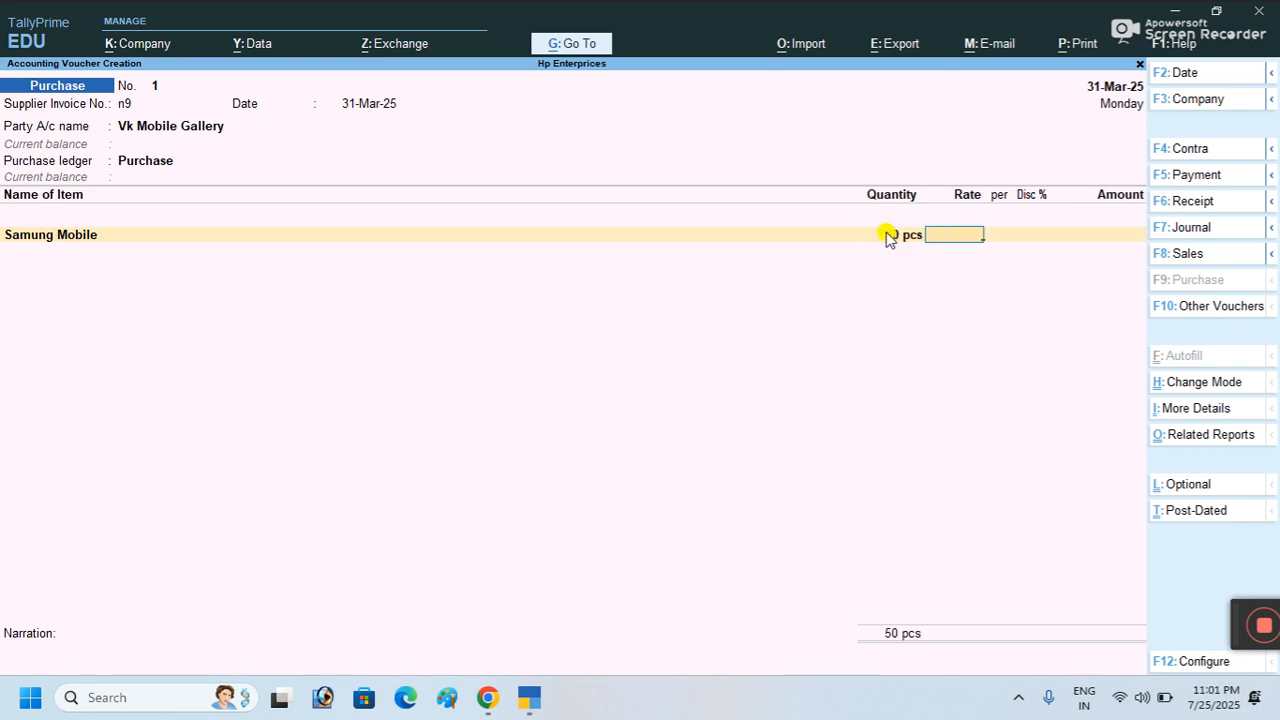
{"action": "type", "text": "500"}
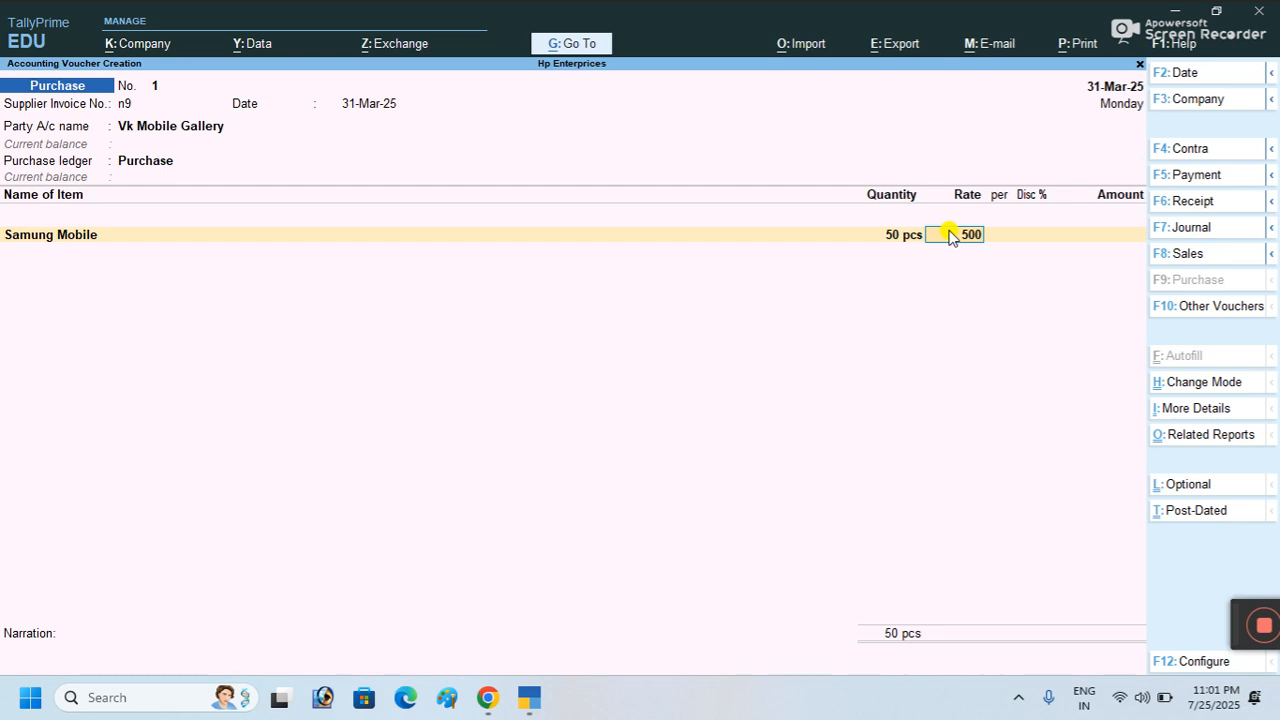
{"action": "key", "text": "Return"}
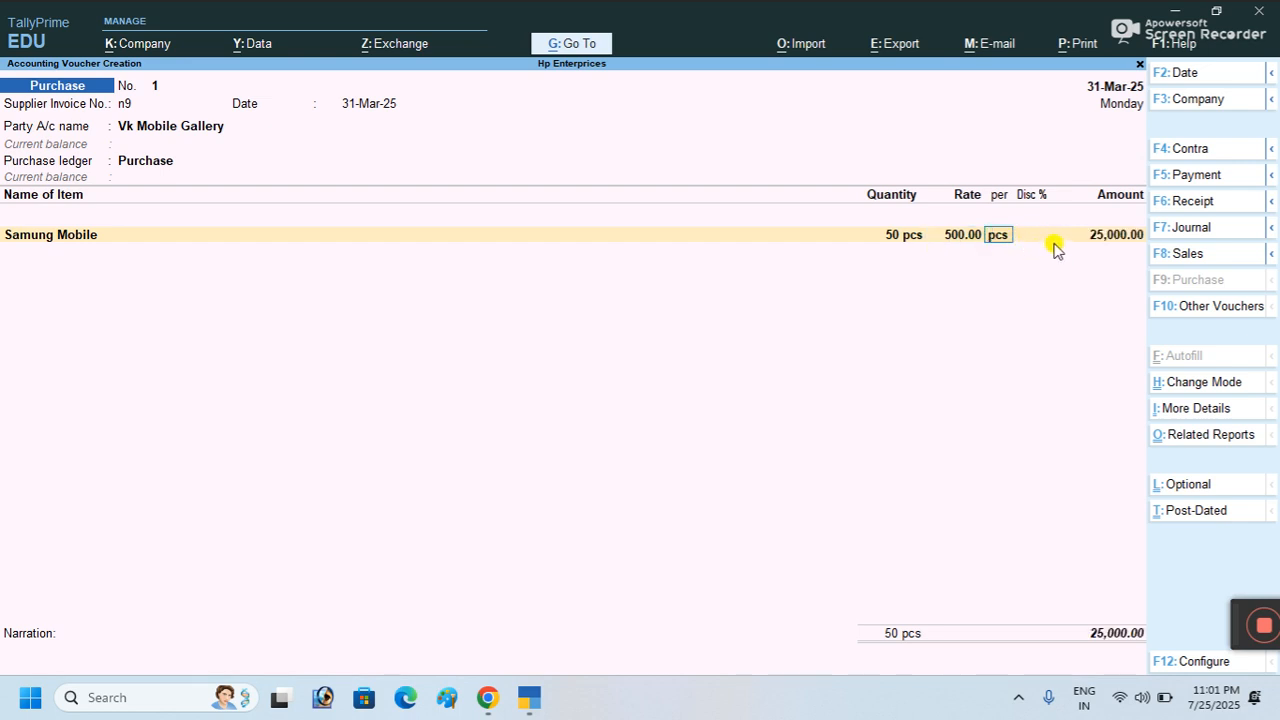
{"action": "key", "text": "Return"}
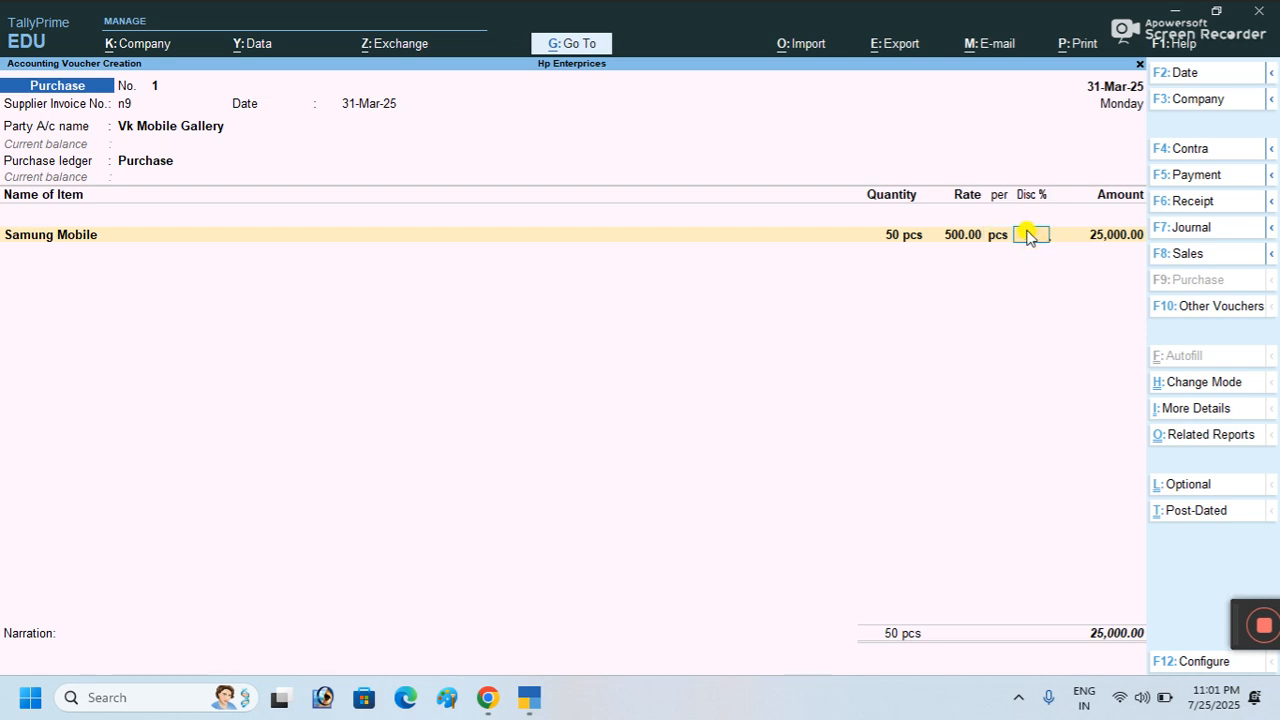
Step: Try several discount values, settle on 20% for a 20,000 line amount, and end the item list
{"action": "type", "text": "15"}
{"action": "key", "text": "Return"}
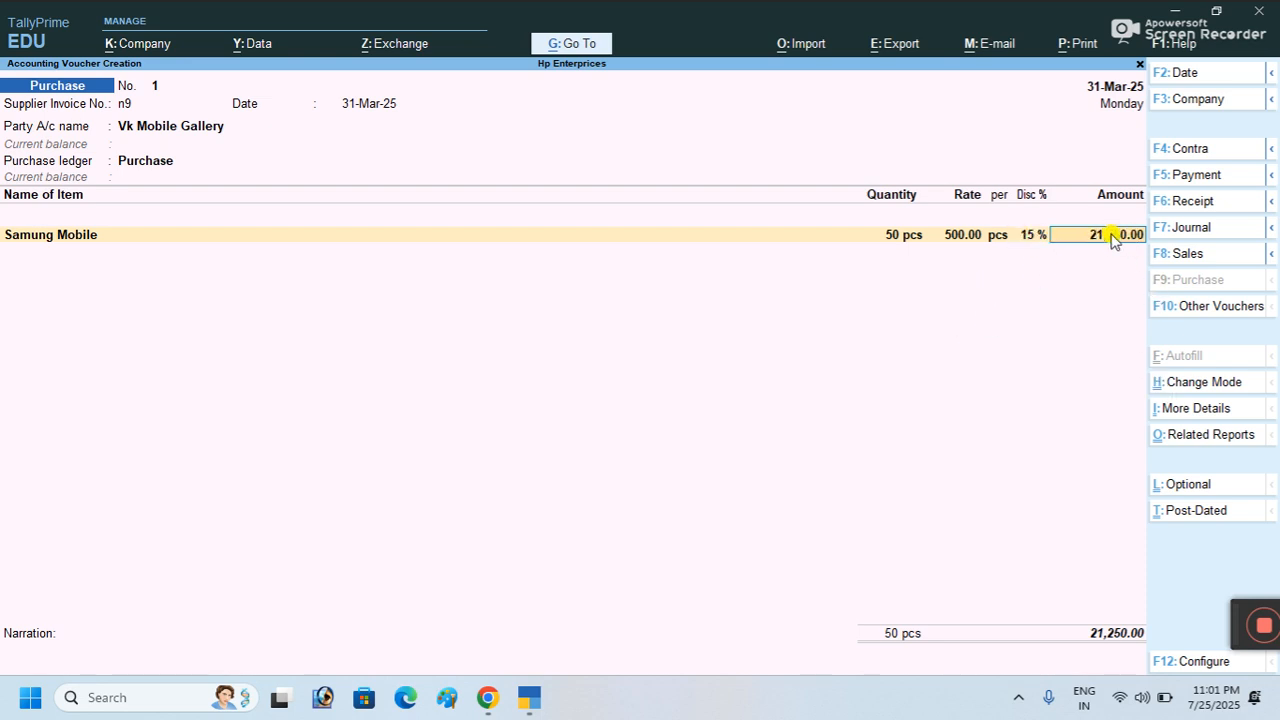
{"action": "left_click", "coordinate": [1031, 238]}
{"action": "type", "text": "12"}
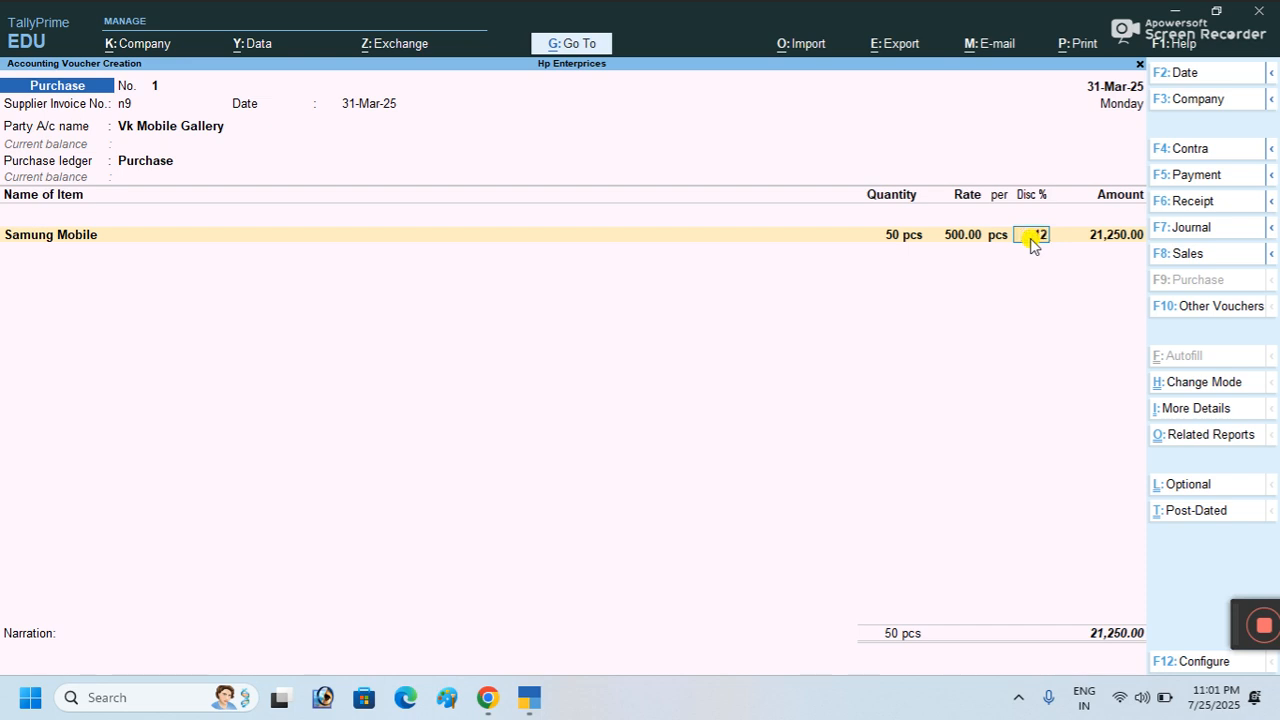
{"action": "key", "text": "Return"}
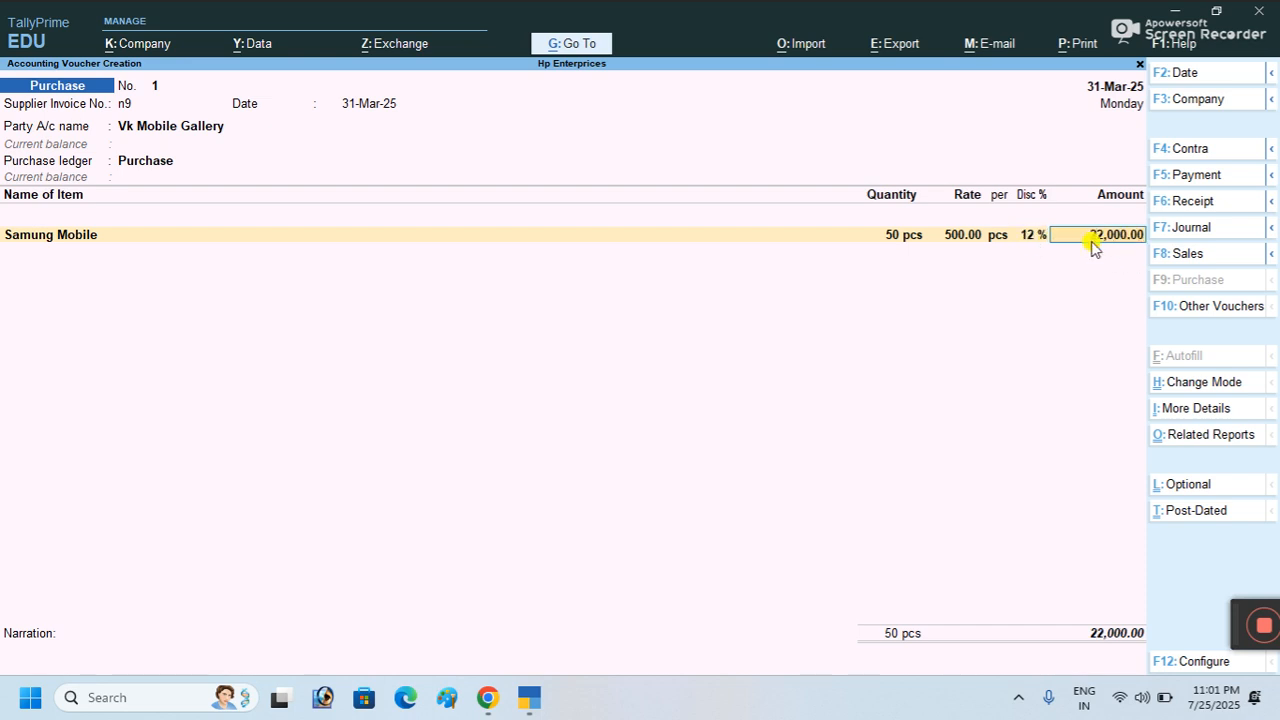
{"action": "left_click", "coordinate": [1030, 236]}
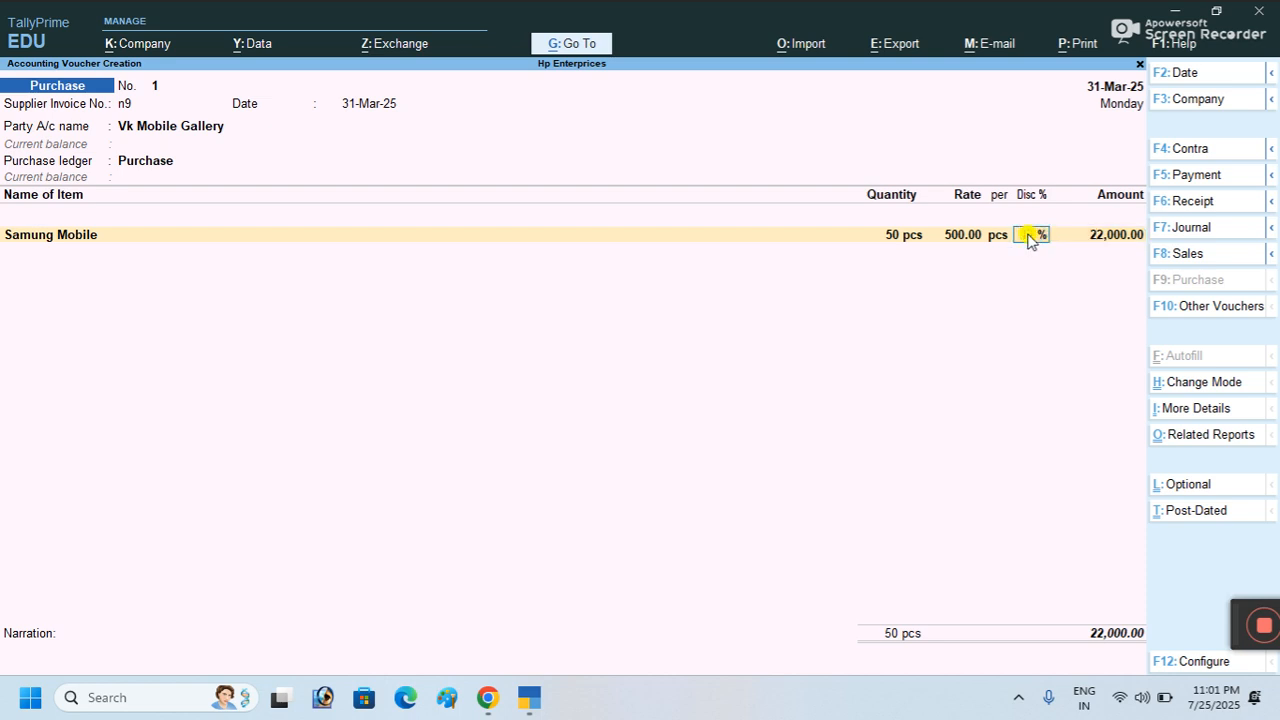
{"action": "type", "text": "50"}
{"action": "key", "text": "Return"}
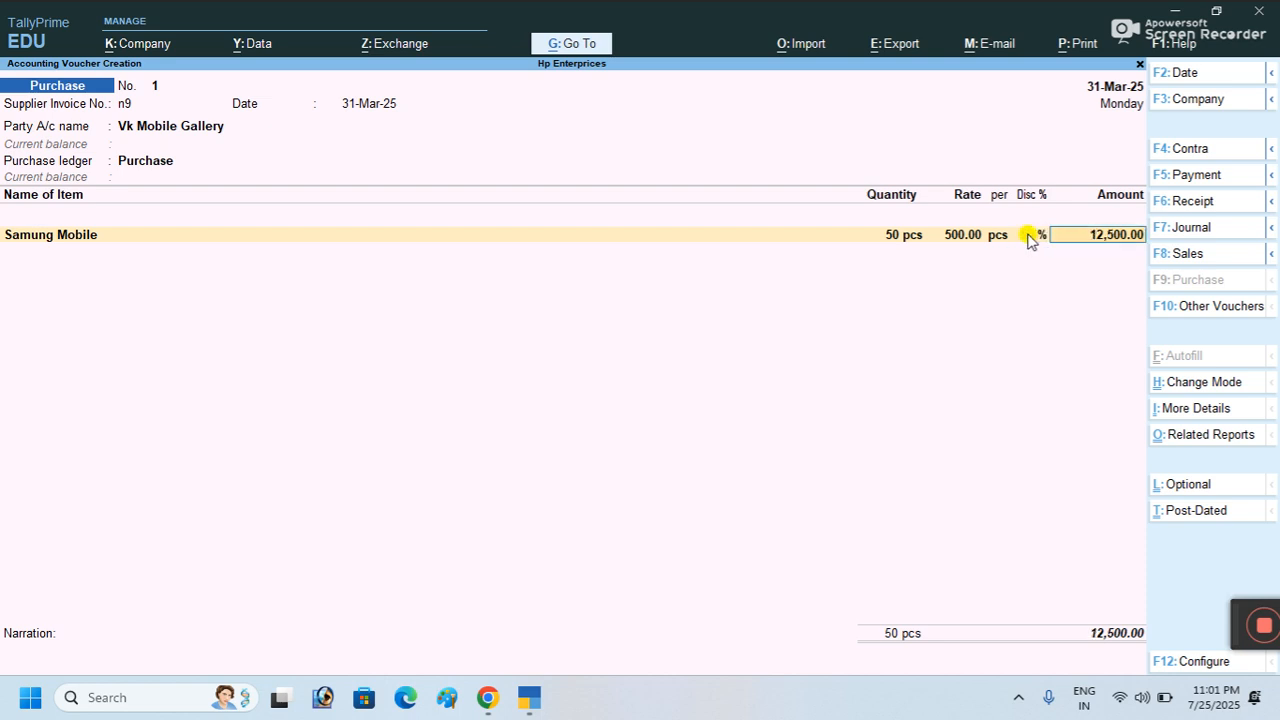
{"action": "left_click", "coordinate": [1105, 240]}
{"action": "left_click", "coordinate": [1035, 238]}
{"action": "type", "text": "3"}
{"action": "type", "text": "0"}
{"action": "key", "text": "Return"}
{"action": "left_click", "coordinate": [1027, 236]}
{"action": "type", "text": "2"}
{"action": "key", "text": "Return"}
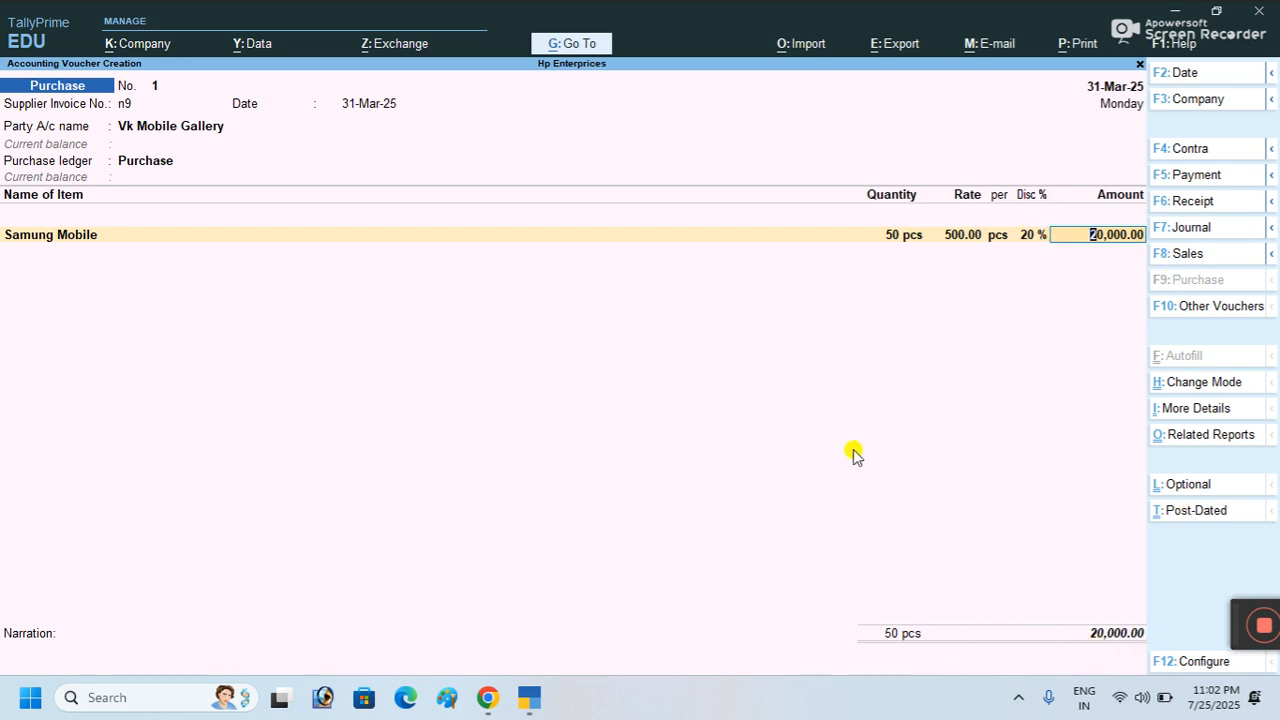
{"action": "key", "text": "Return"}
{"action": "key", "text": "Return"}
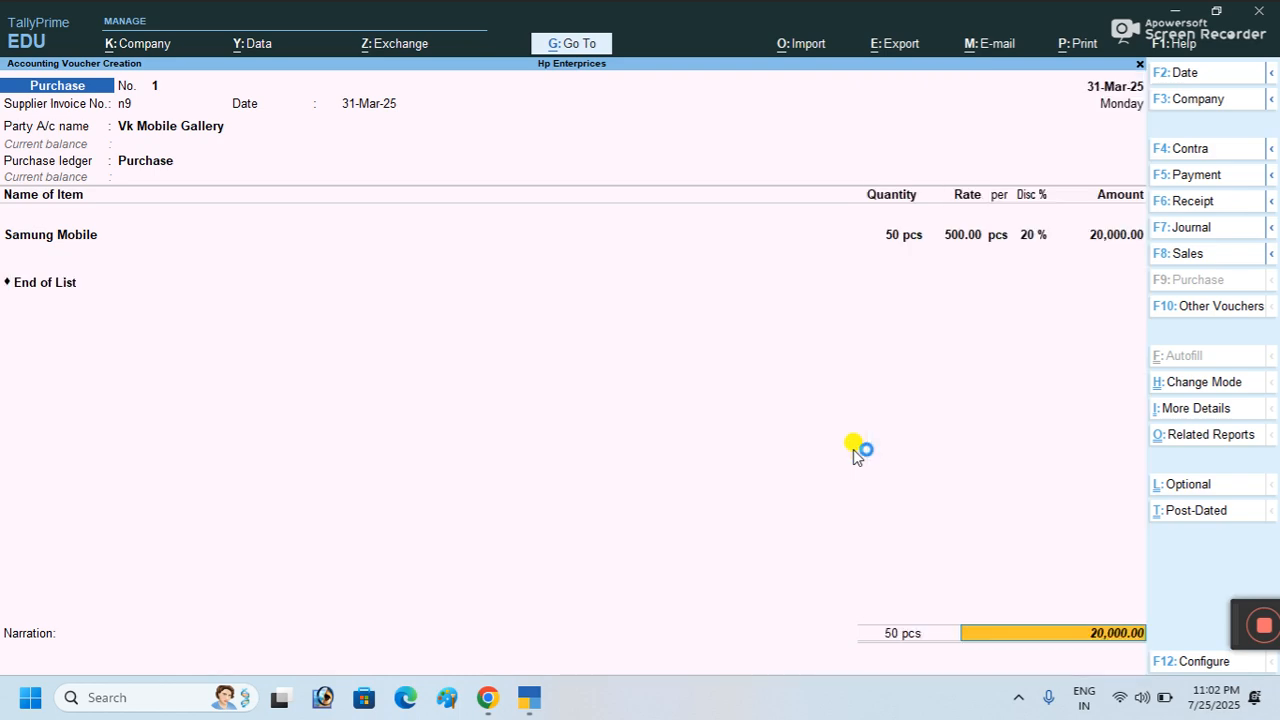
{"action": "key", "text": "Return"}
{"action": "key", "text": "Return"}
Step: Accept the Bill-wise Details and try saving, triggering the 31-Mar-25 date error
{"action": "key", "text": "Return"}
{"action": "key", "text": "Return"}
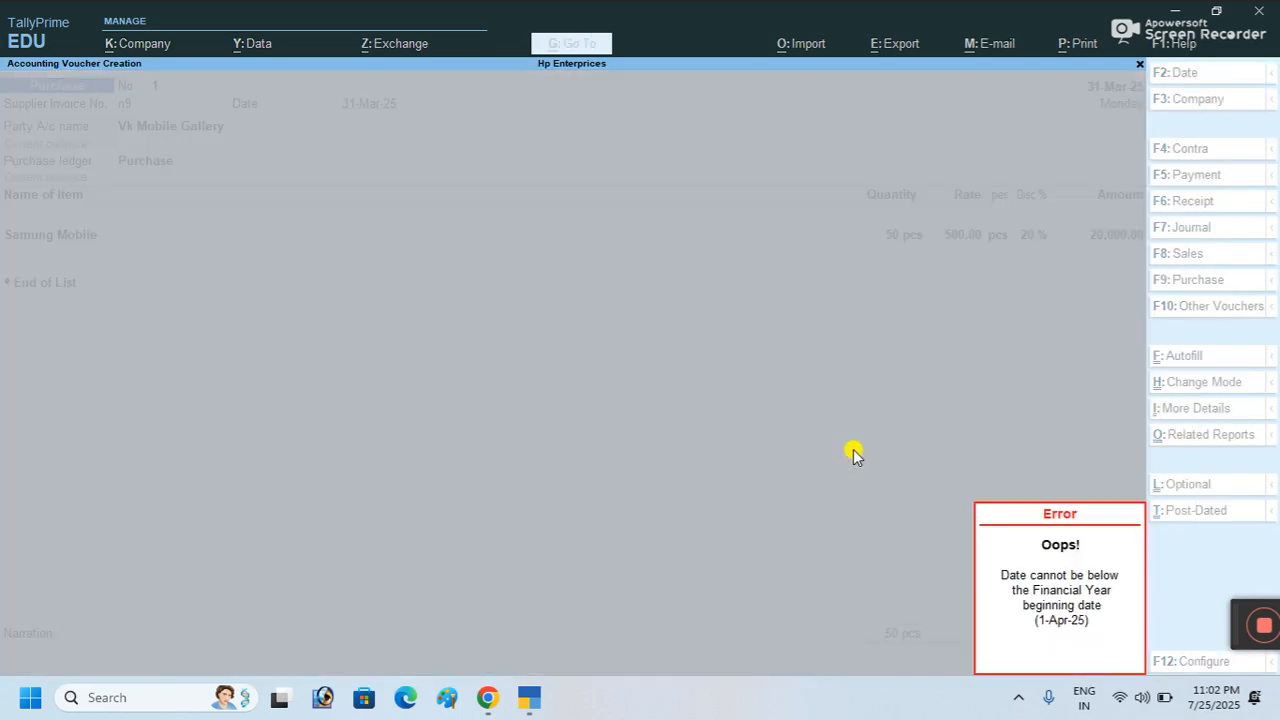
{"action": "key", "text": "Return"}
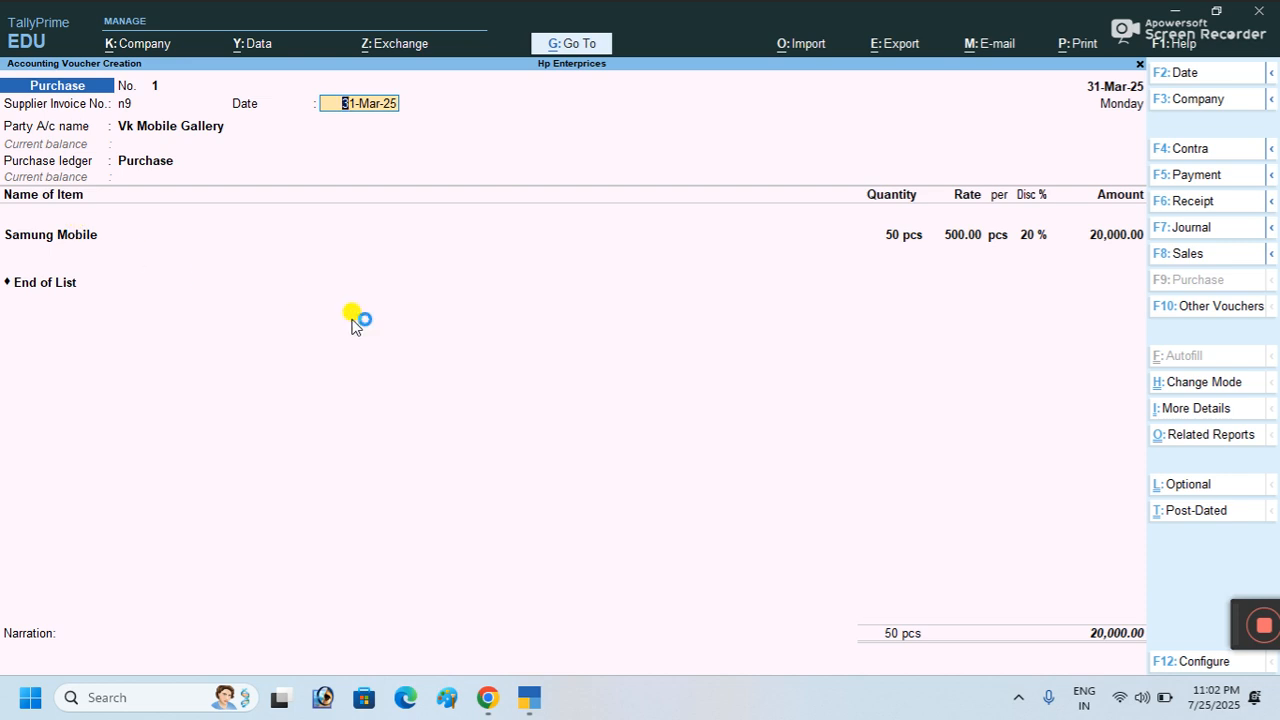
Step: Preview the voucher as a zoomed invoice, scroll through it, then return to the voucher
{"action": "key", "text": "ctrl+p"}
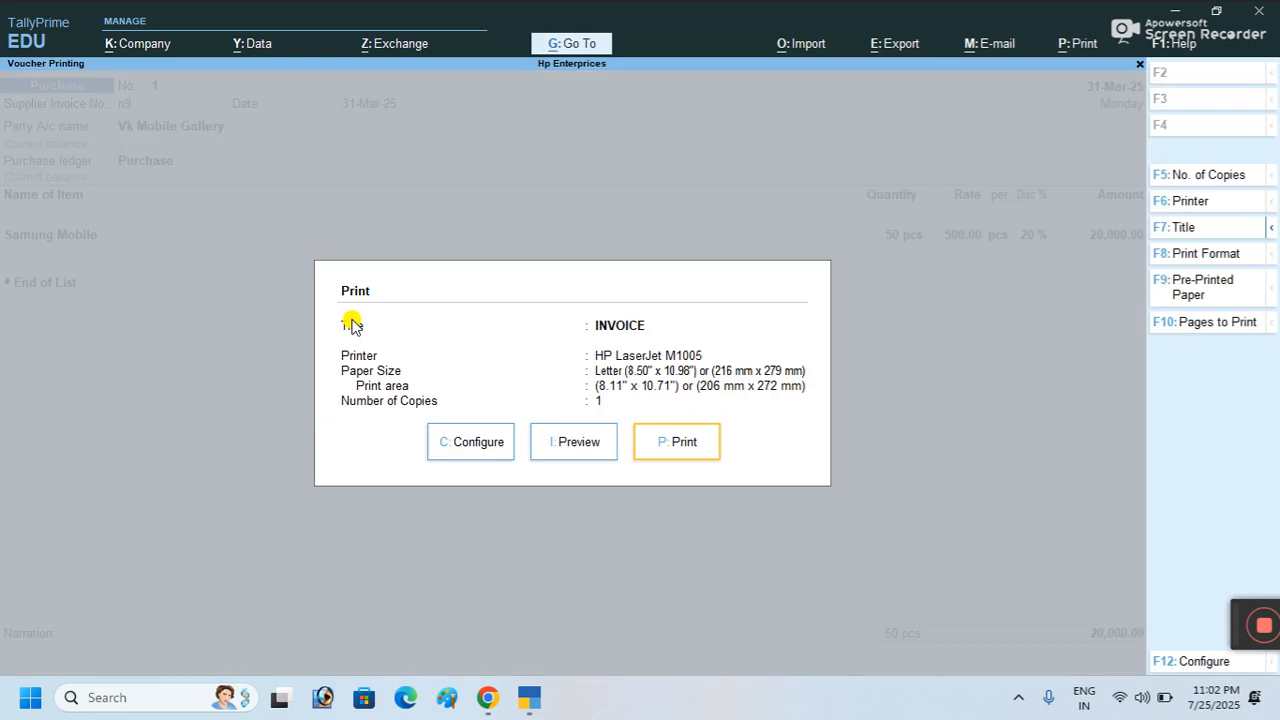
{"action": "left_click", "coordinate": [566, 460]}
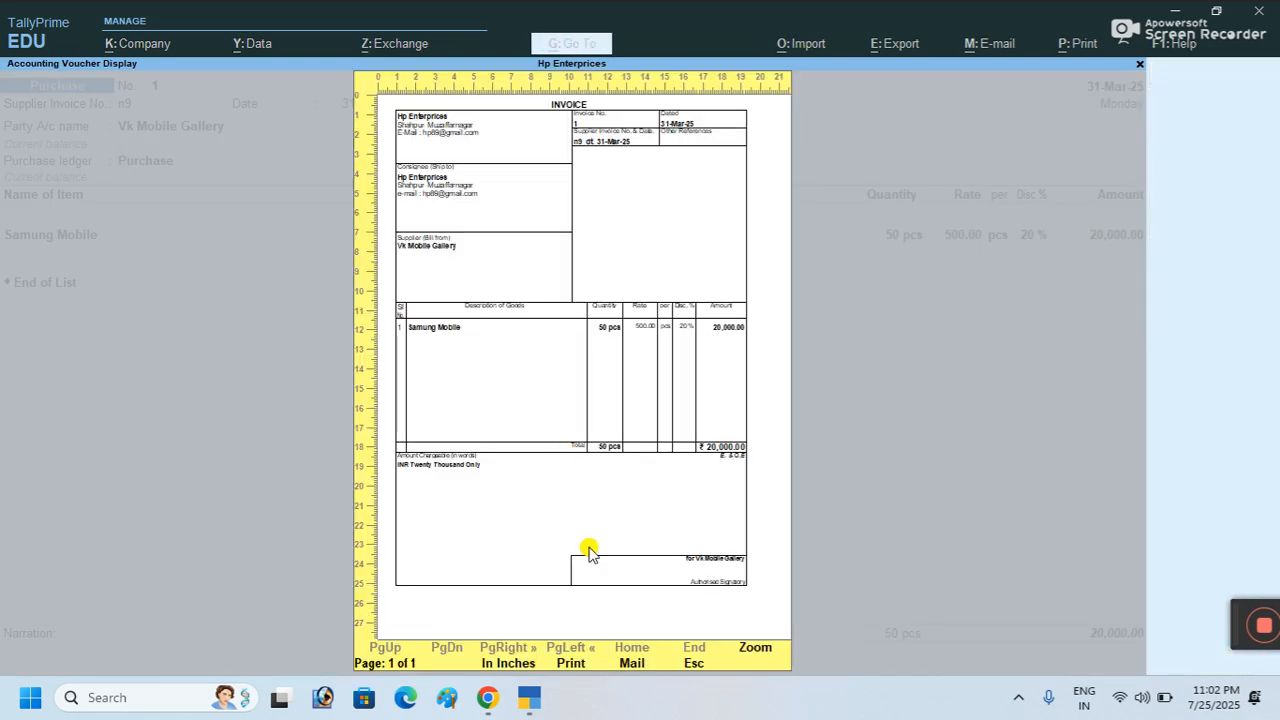
{"action": "left_click", "coordinate": [748, 650]}
{"action": "scroll", "coordinate": [537, 366], "scroll_direction": "down", "scroll_amount": 1}
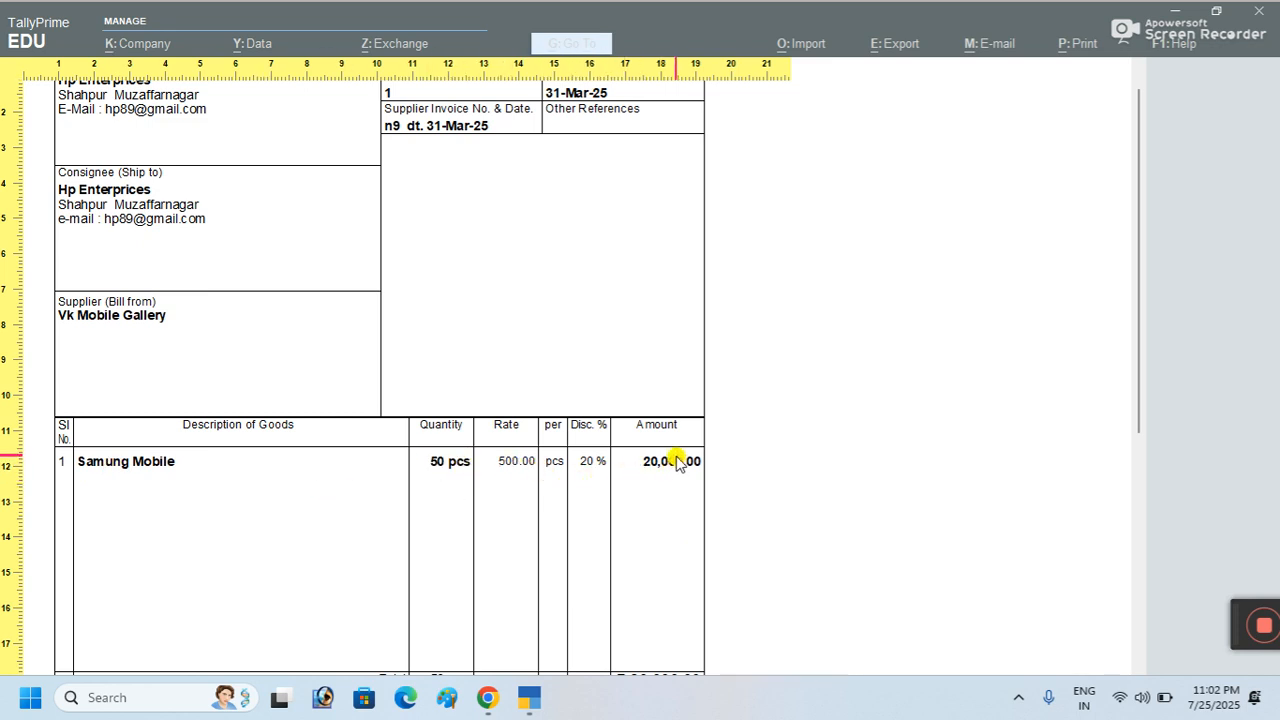
{"action": "scroll", "coordinate": [675, 458], "scroll_direction": "down", "scroll_amount": 2}
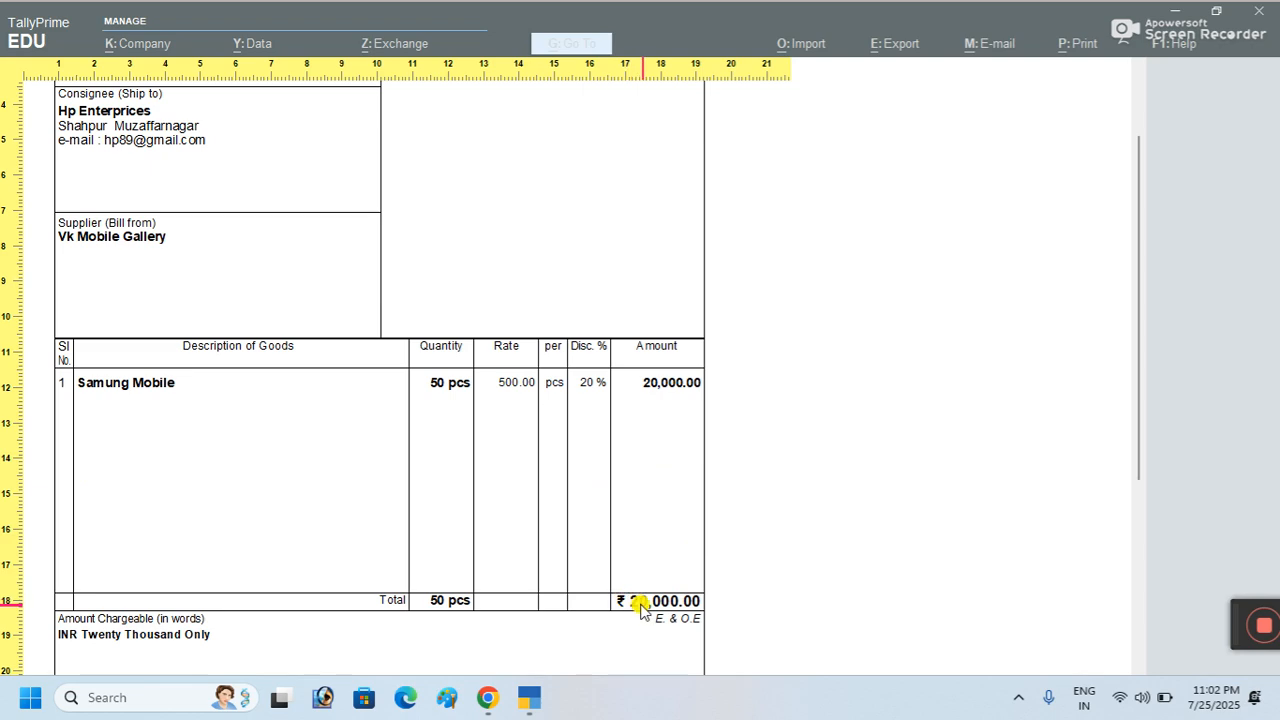
{"action": "scroll", "coordinate": [400, 420], "scroll_direction": "up", "scroll_amount": 2}
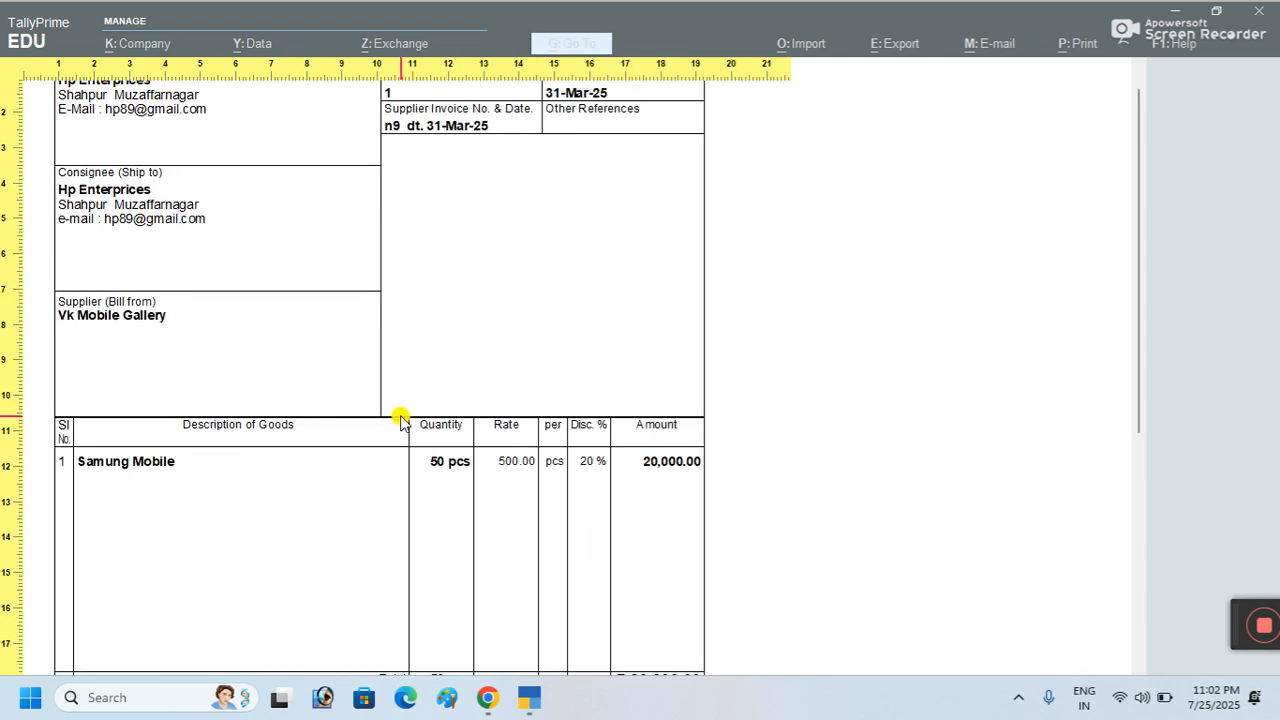
{"action": "key", "text": "Escape"}
{"action": "key", "text": "Escape"}
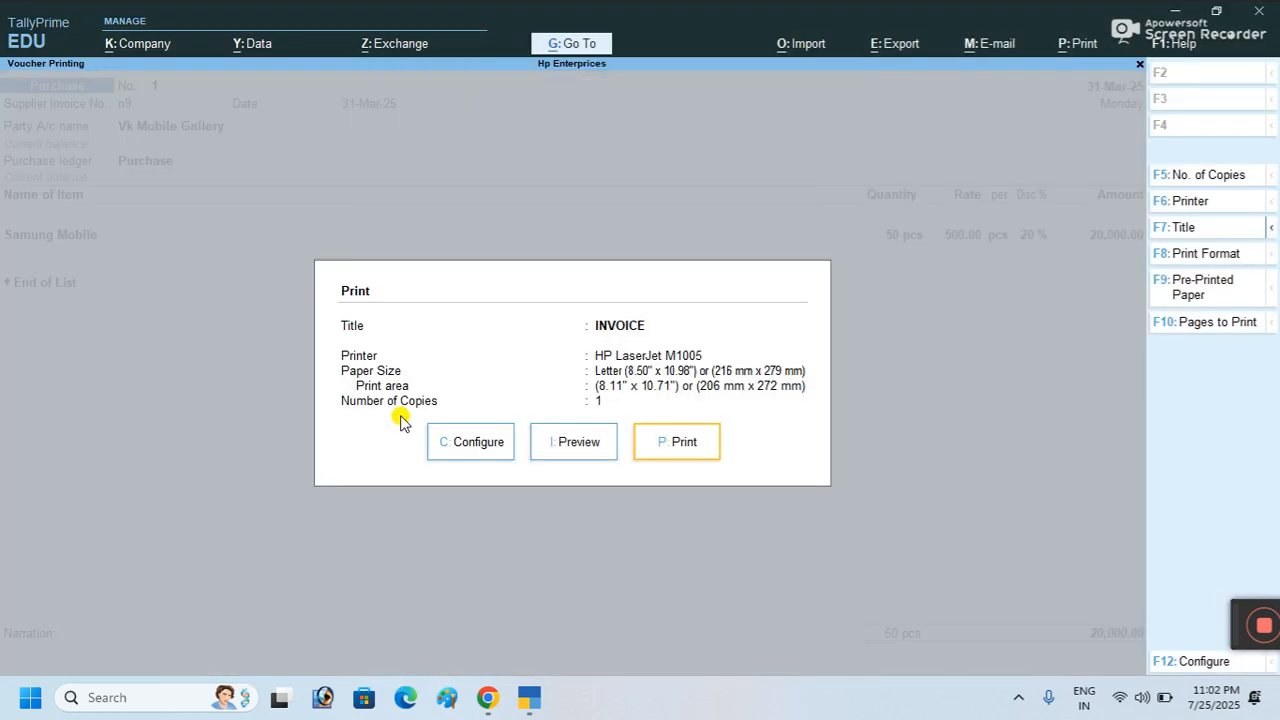
{"action": "key", "text": "Escape"}
Step: Clear the supplier invoice number and quit the voucher back to the Gateway of Tally
{"action": "key", "text": "BackSpace"}
{"action": "key", "text": "BackSpace"}
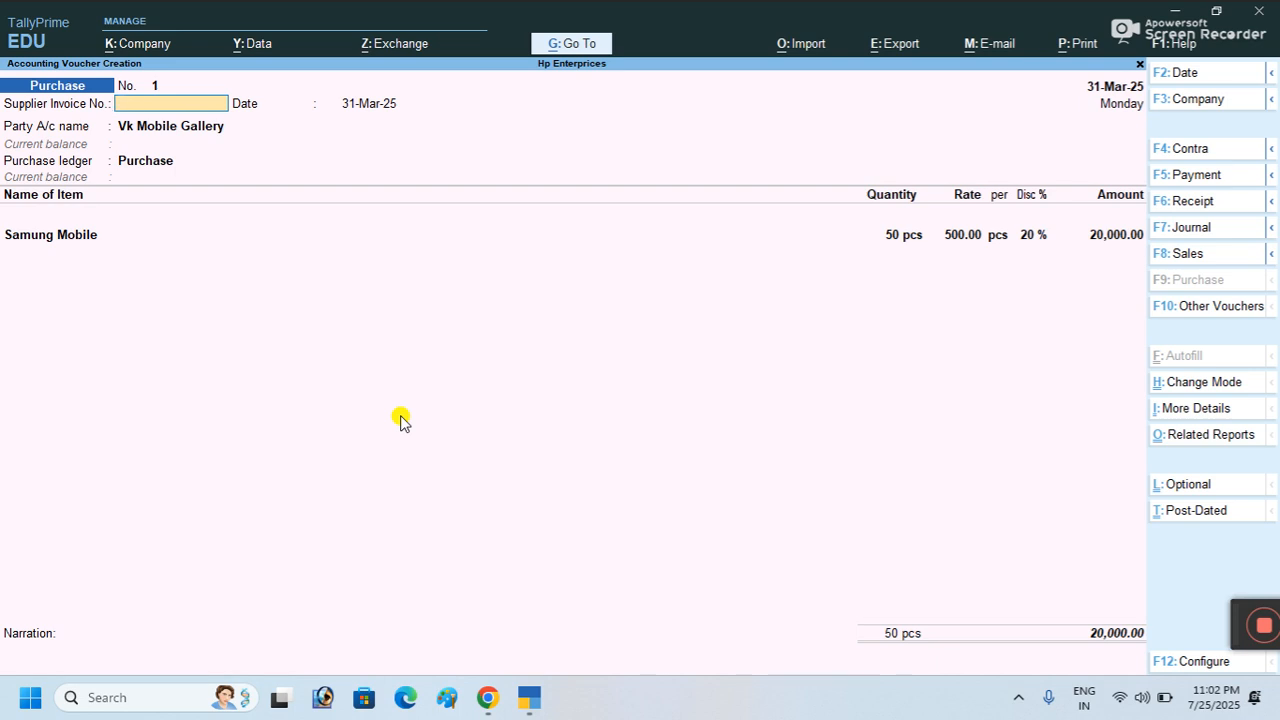
{"action": "key", "text": "Escape"}
{"action": "key", "text": "Escape"}
{"action": "key", "text": "Escape"}
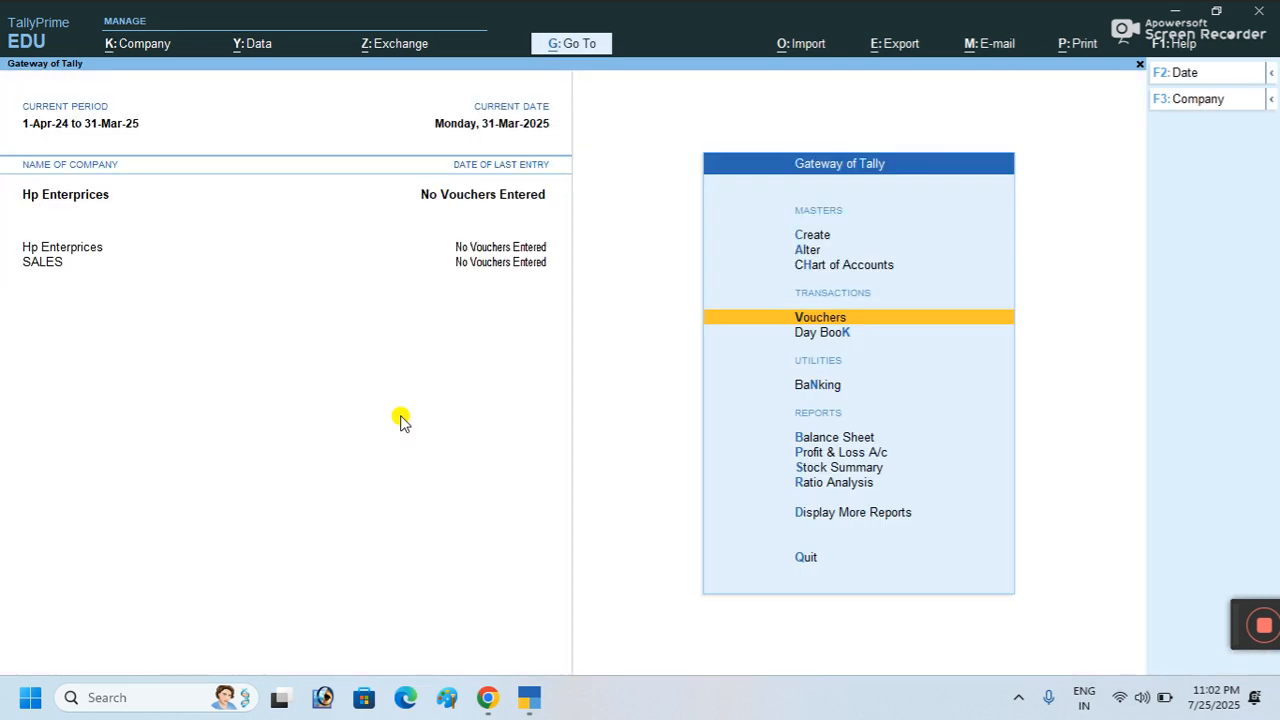
{"action": "key", "text": "Escape"}
{"action": "key", "text": "Escape"}
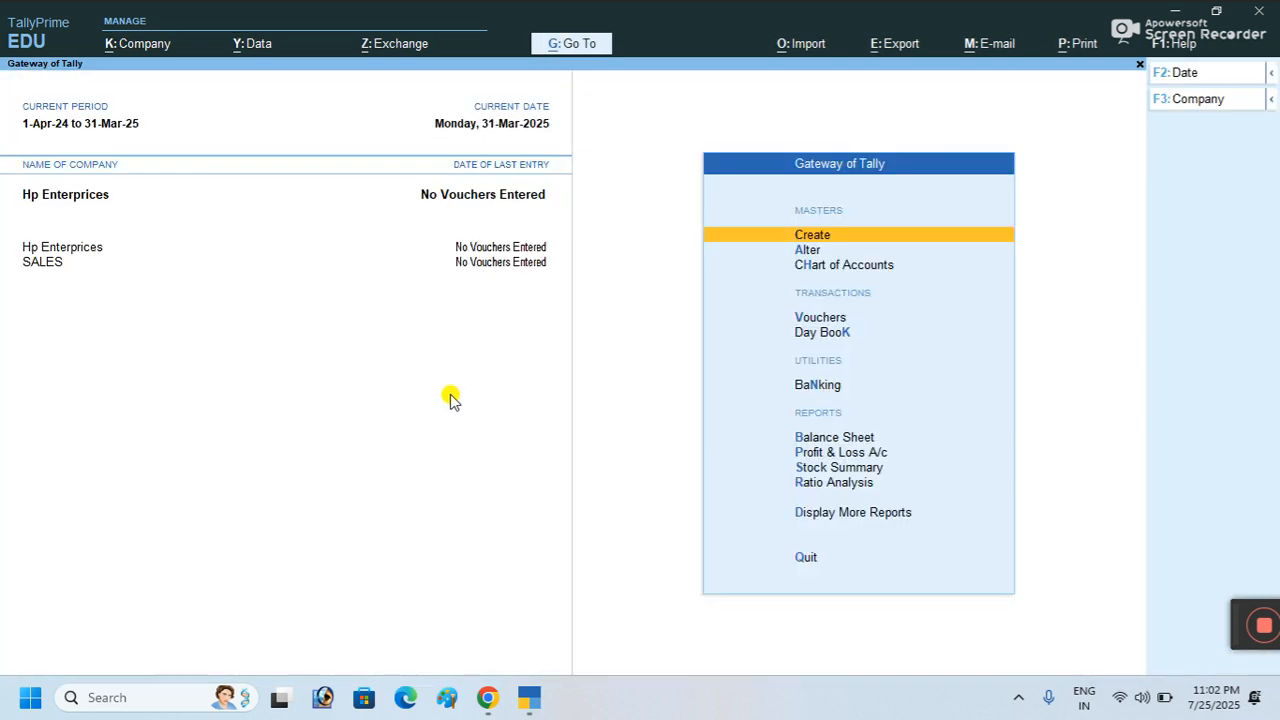